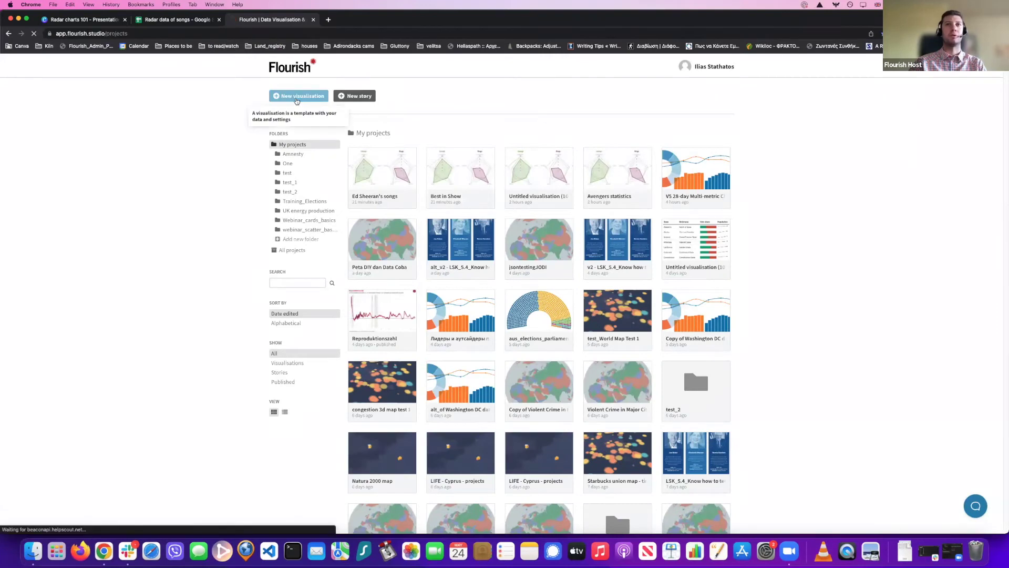
Step: Create a visualisation from the Radar chart template's Polar chart with time slider starting point and move its time slider to 2021
scroll(146, 263, down, 3)
scroll(146, 263, down, 10)
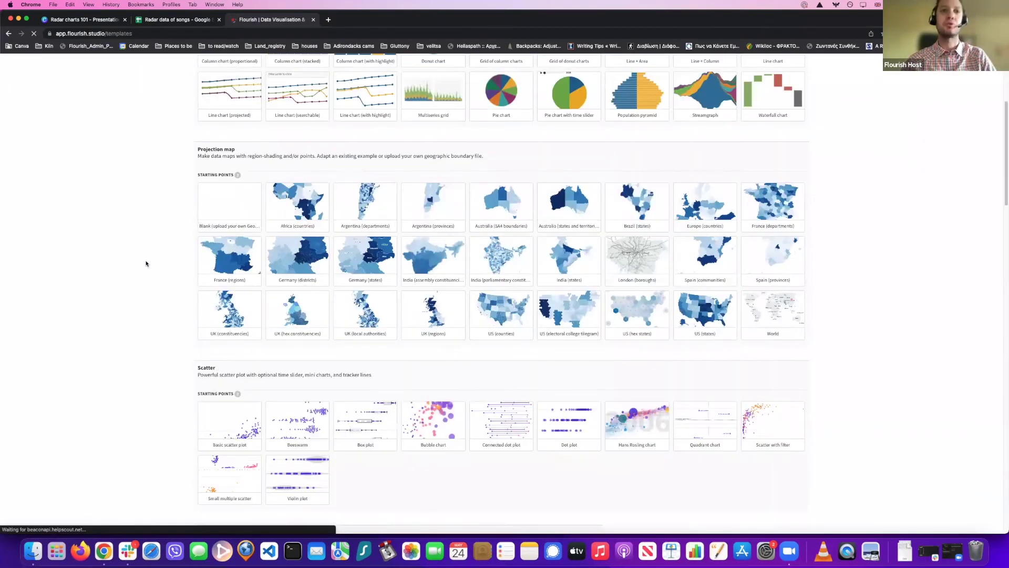
scroll(146, 264, down, 5)
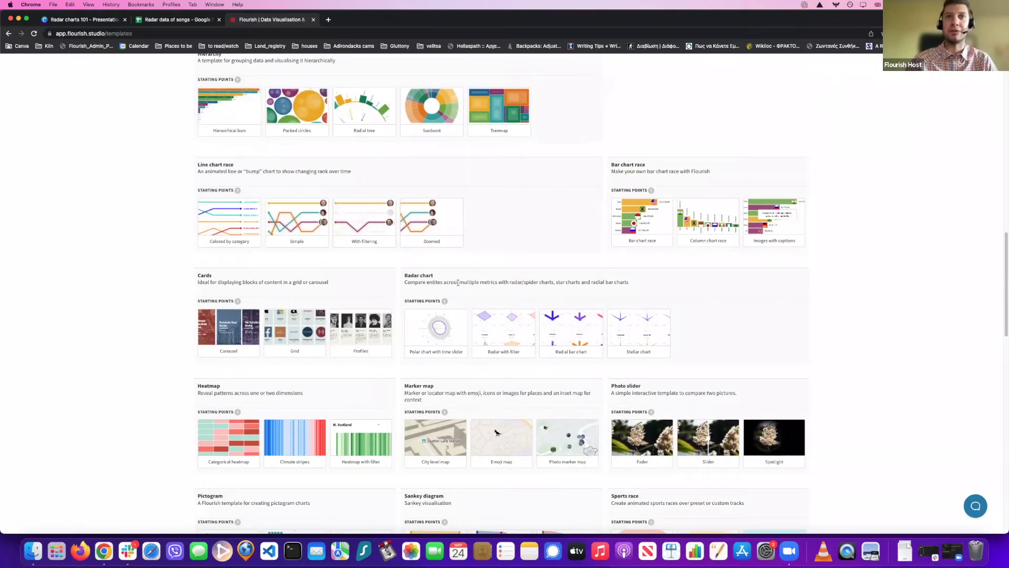
mouse_move(454, 318)
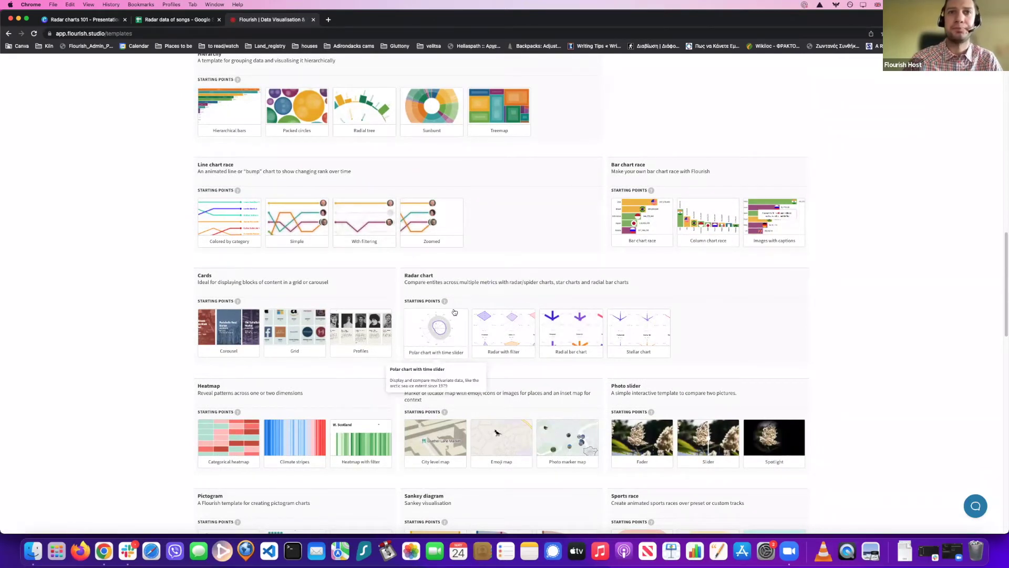
click(442, 340)
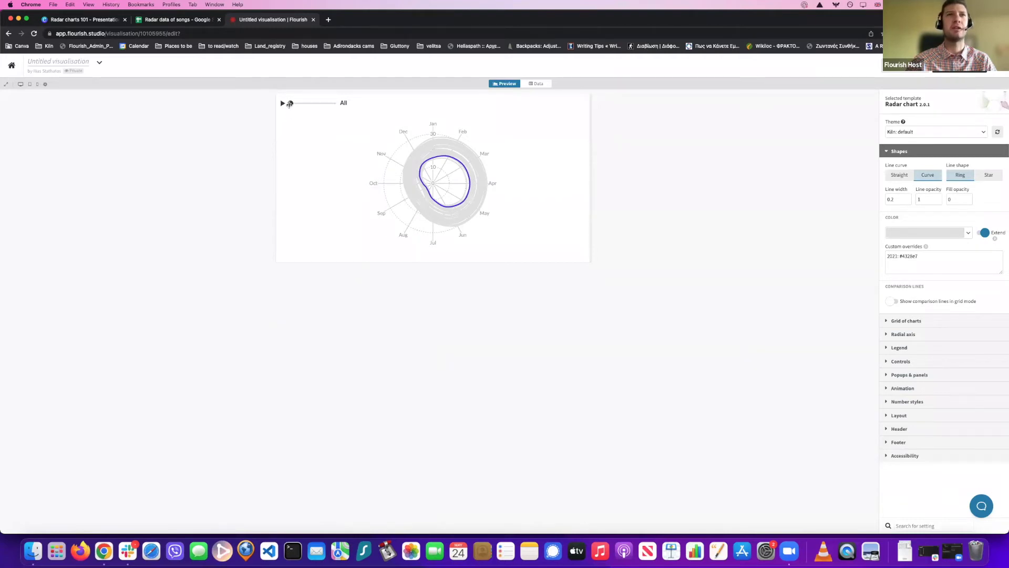
drag(290, 103, 337, 110)
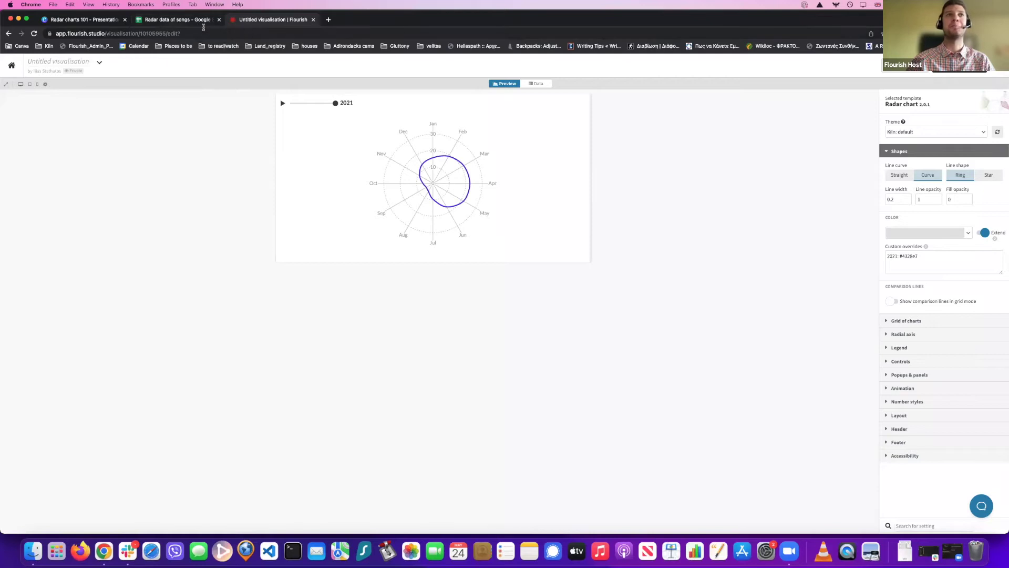
Step: Switch to the Canva deck and present it full screen from the Polar chart slide through to the Radar with filter slide
click(94, 23)
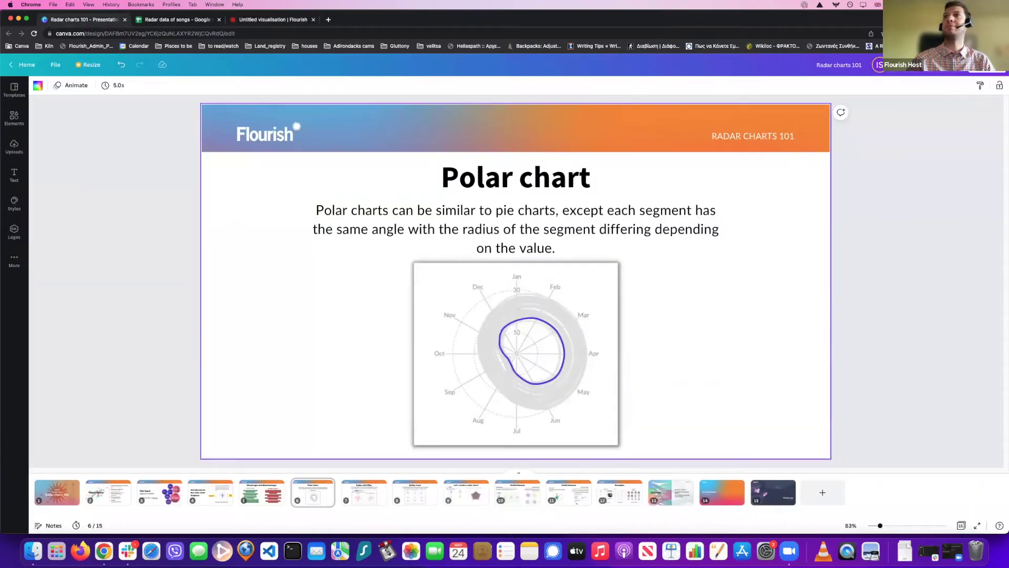
click(979, 65)
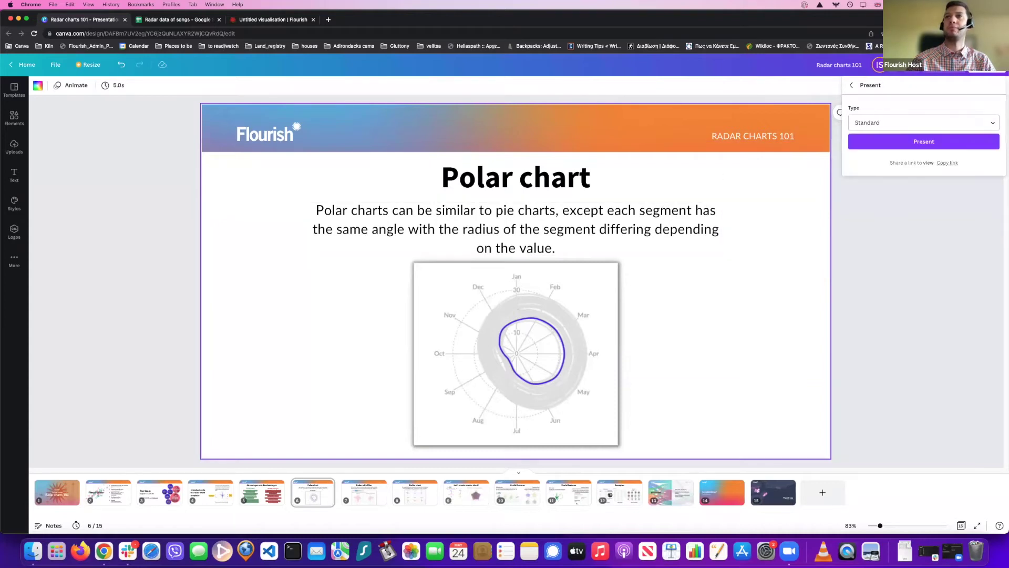
click(888, 143)
click(609, 232)
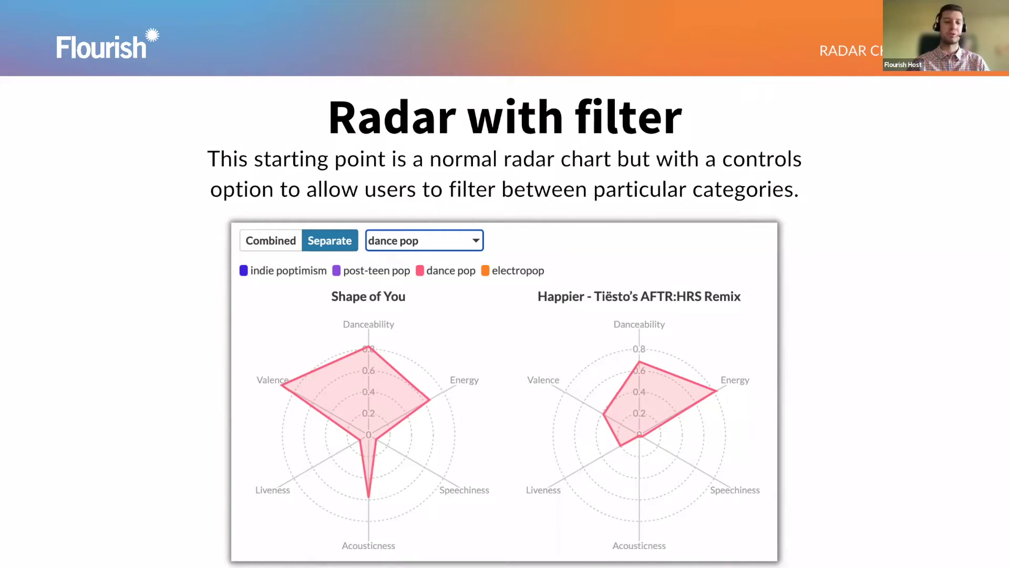
key(Escape)
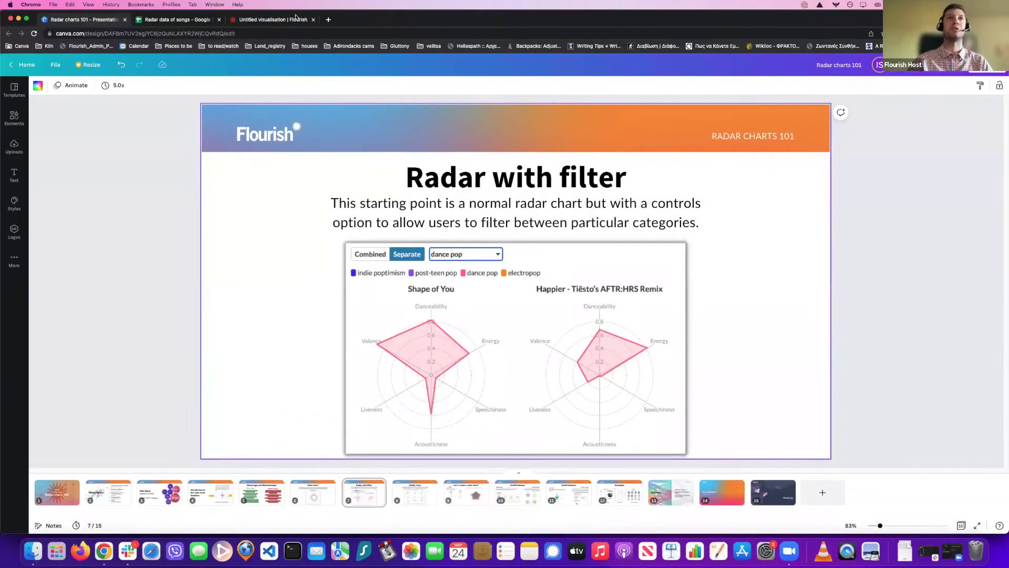
Step: Switch back to Flourish and create a visualisation from the Radar with filter starting point
click(267, 21)
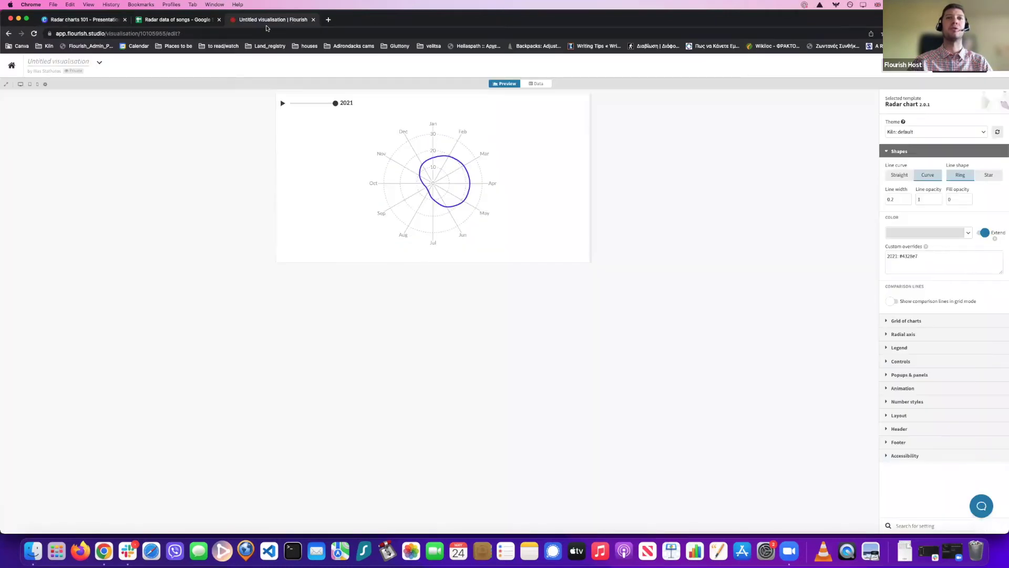
click(9, 33)
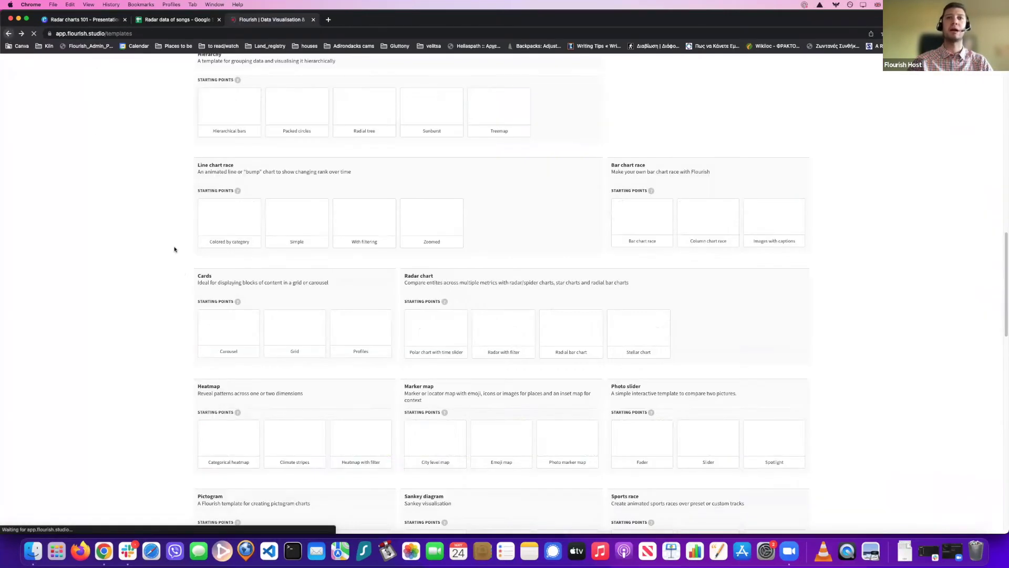
click(507, 331)
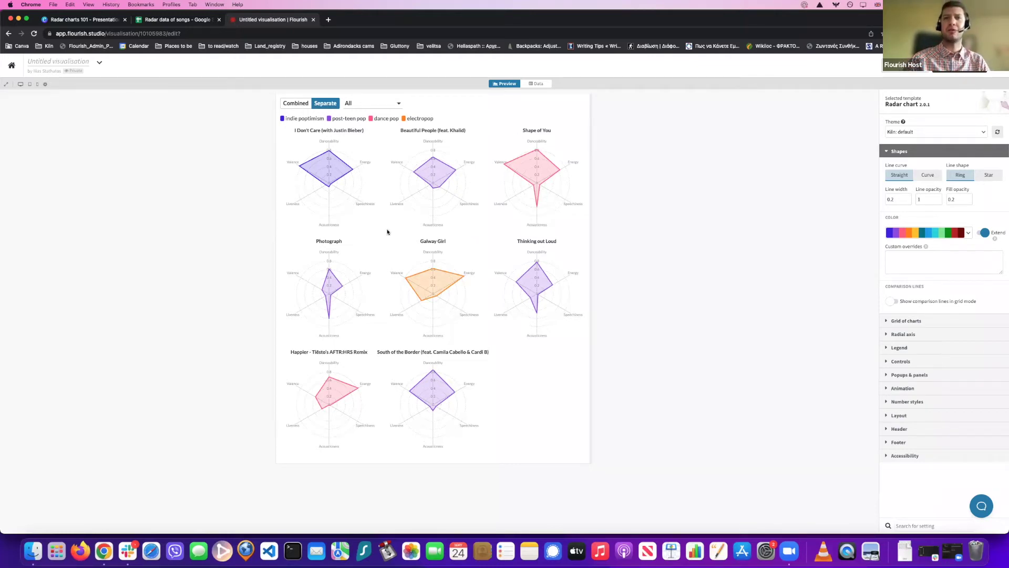
Step: Filter the song radar charts by electropop, dance pop, post-teen pop and indie poptimism in turn
click(362, 110)
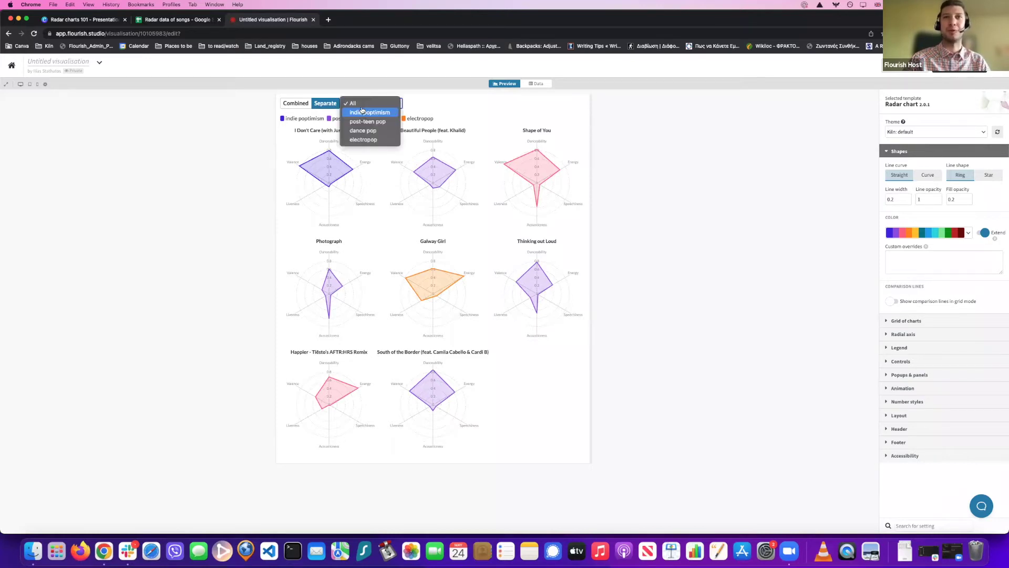
click(263, 156)
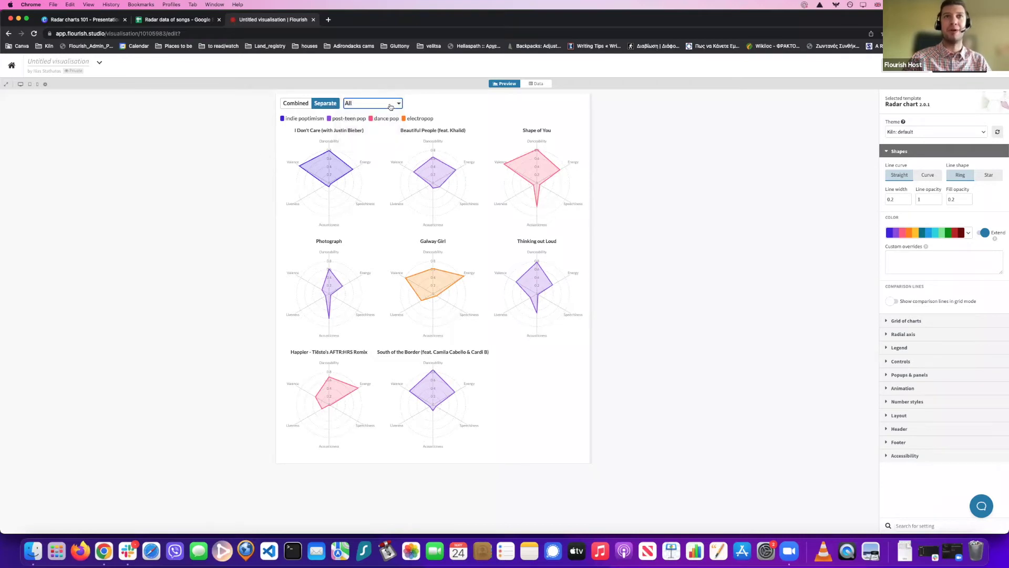
click(390, 106)
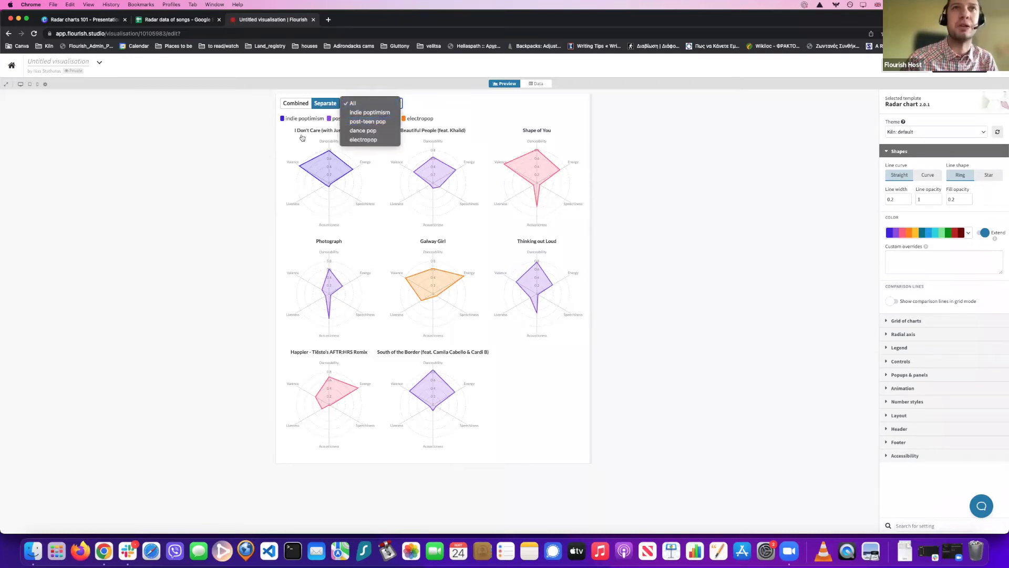
click(387, 141)
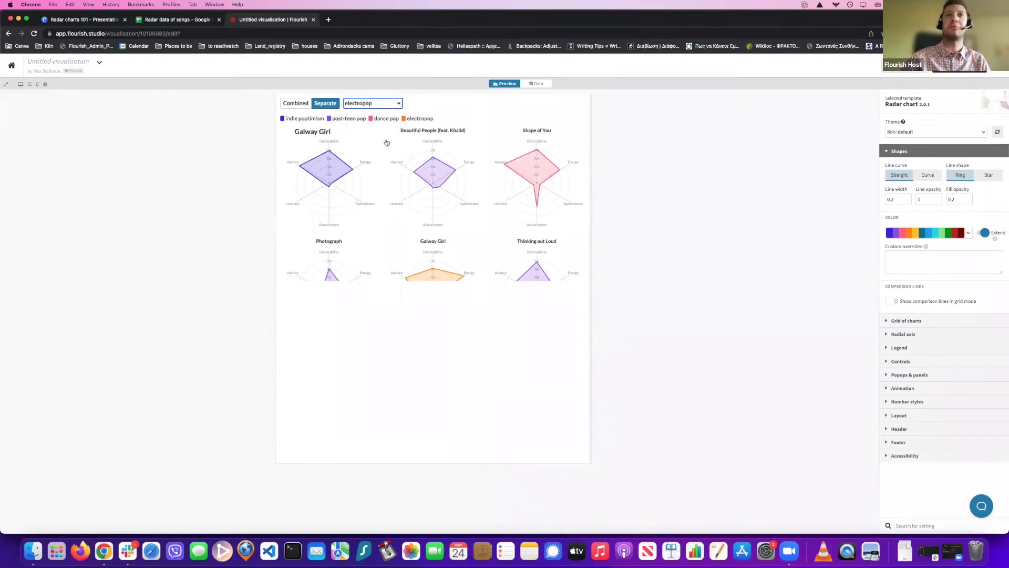
click(383, 106)
click(374, 95)
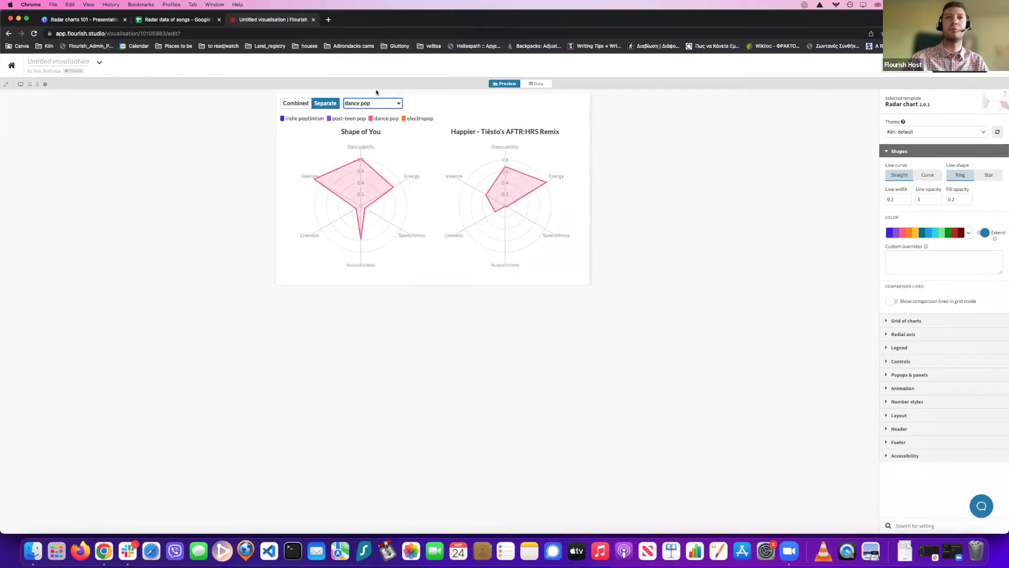
click(381, 104)
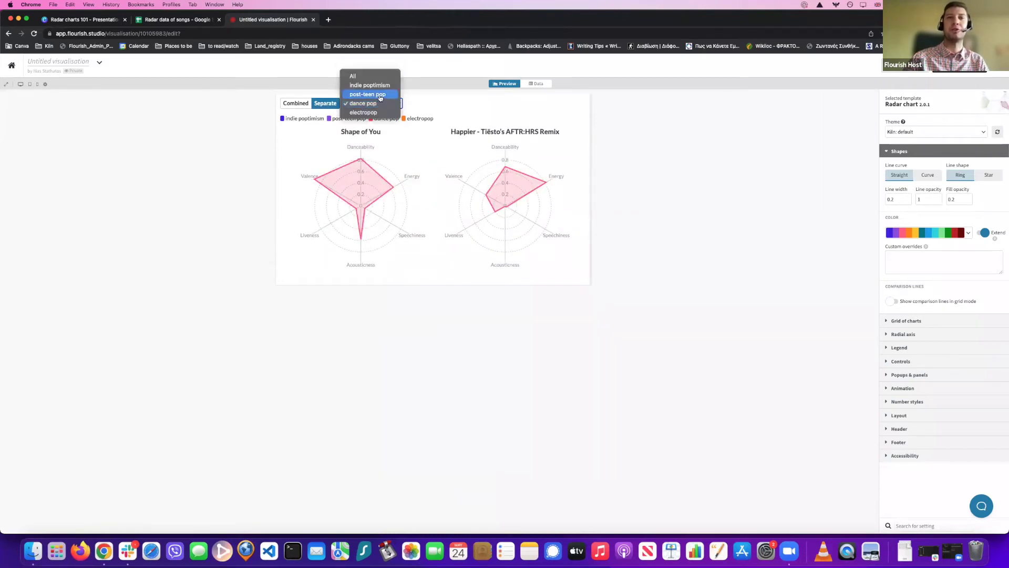
click(380, 97)
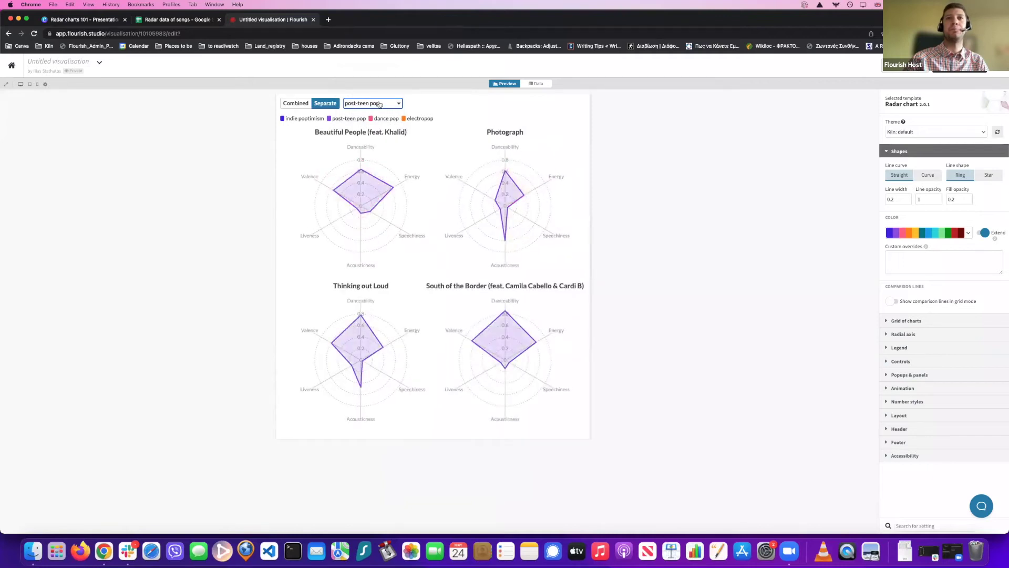
click(379, 104)
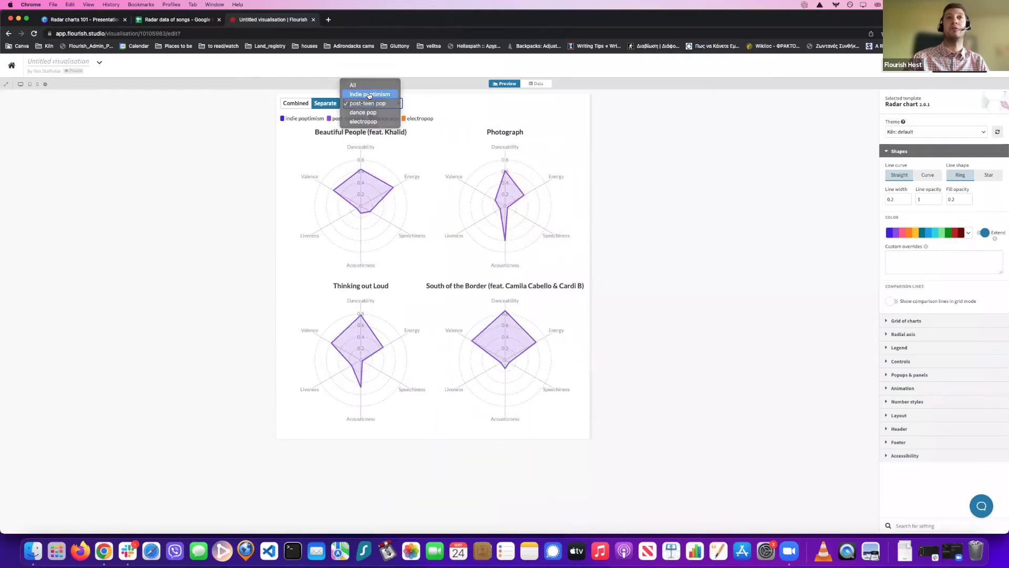
click(369, 96)
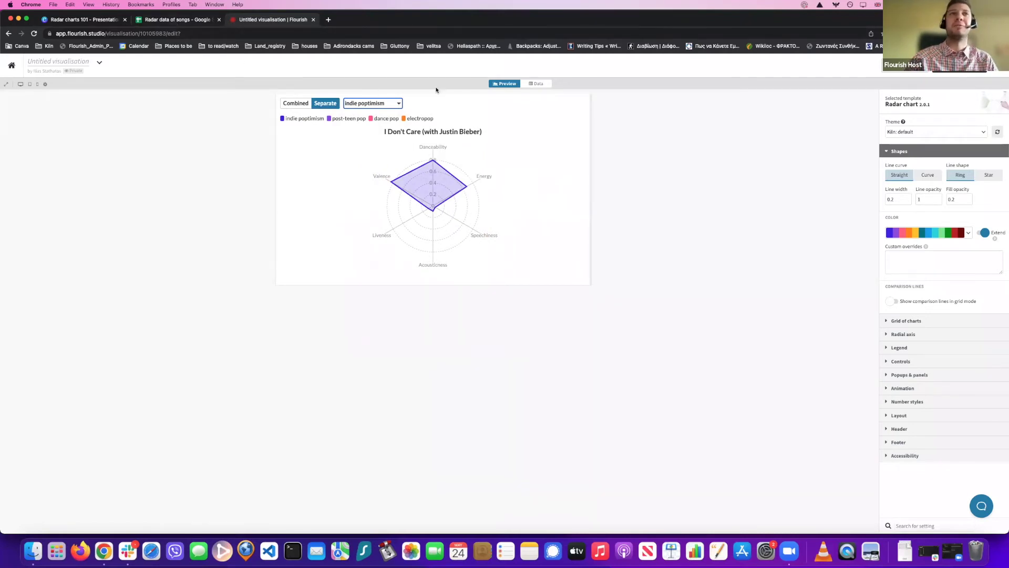
Step: Switch to the Canva deck and present it full screen from the Radar with filter slide to the Stellar chart slide
click(100, 22)
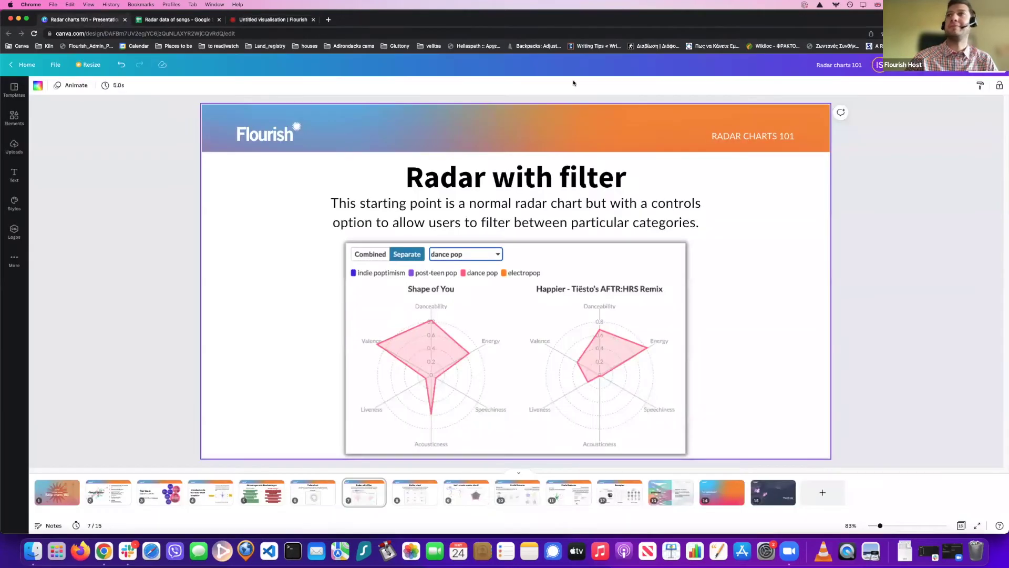
click(925, 65)
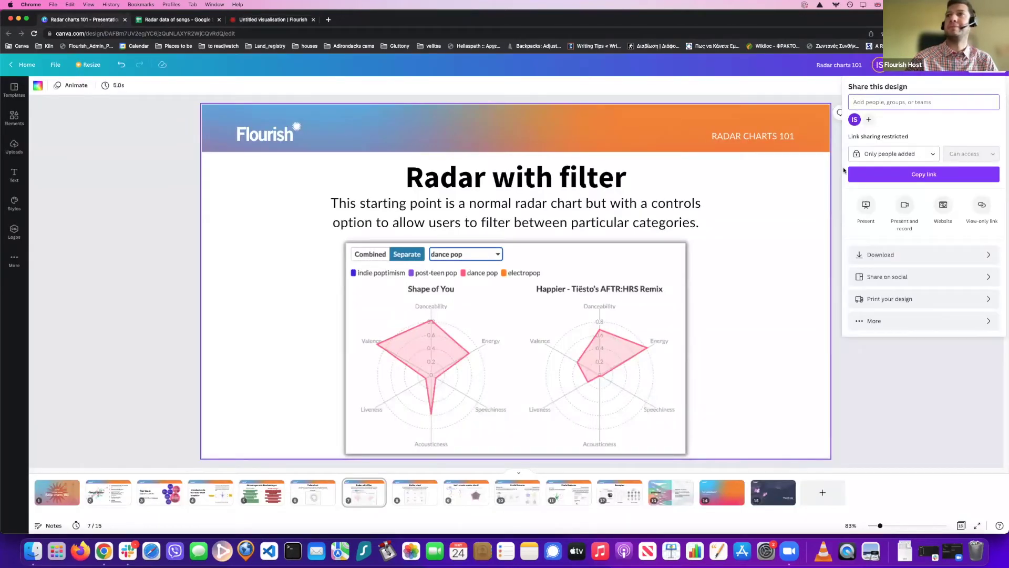
click(833, 156)
click(925, 65)
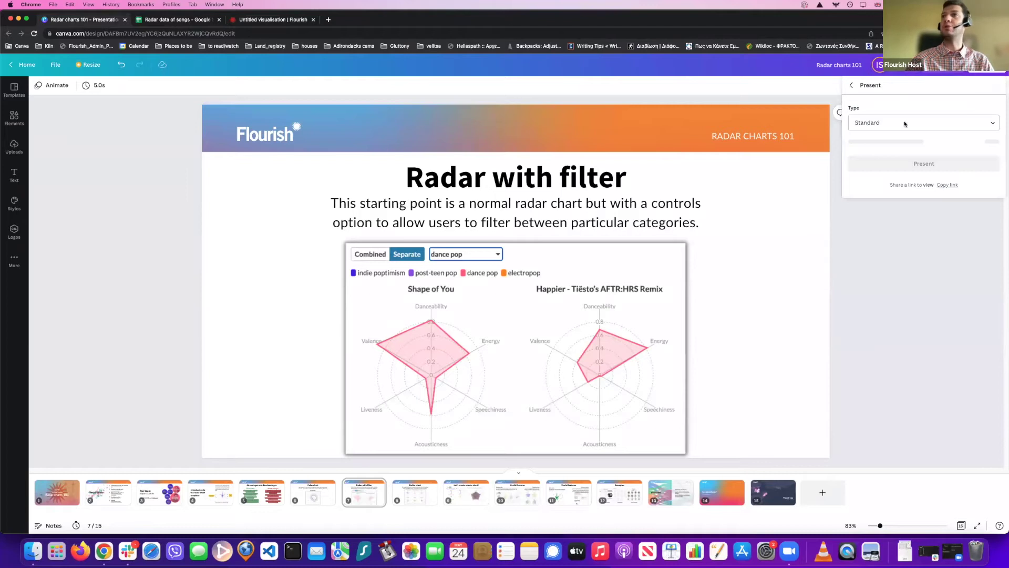
click(879, 142)
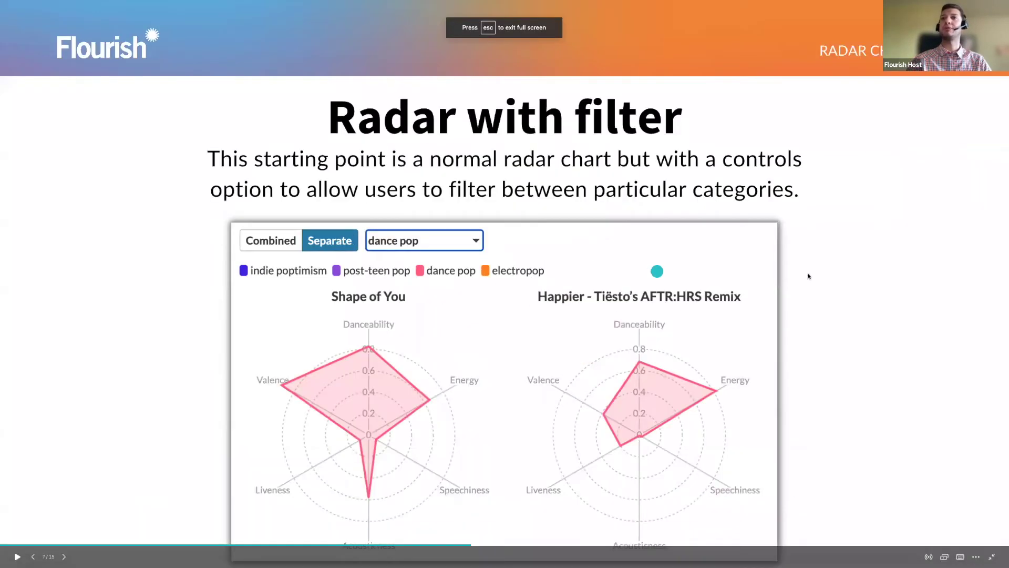
click(937, 274)
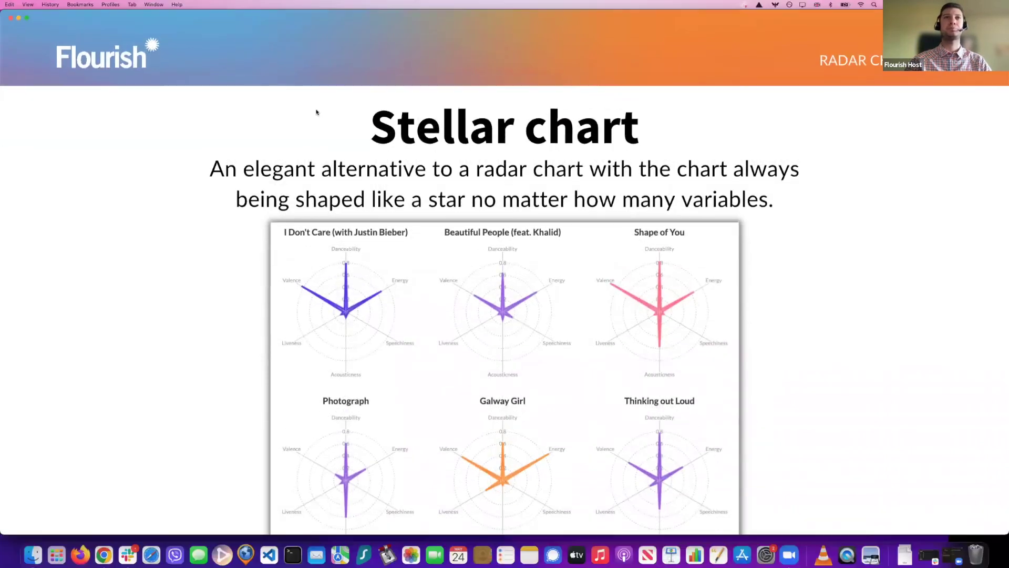
key(Escape)
Step: Switch back to Flourish, create a visualisation from the Stellar chart starting point and preview it using the available width
click(293, 20)
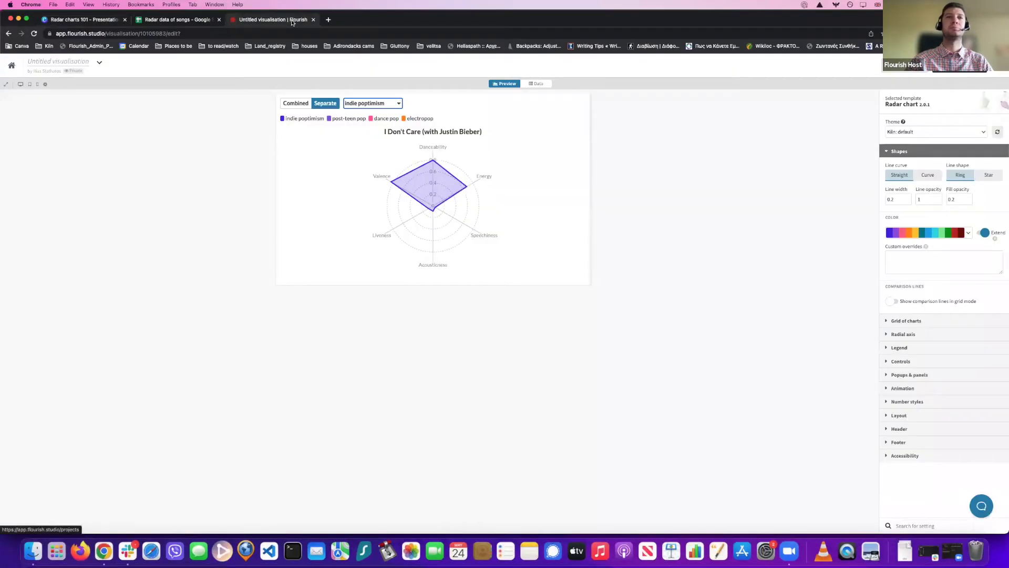
click(8, 33)
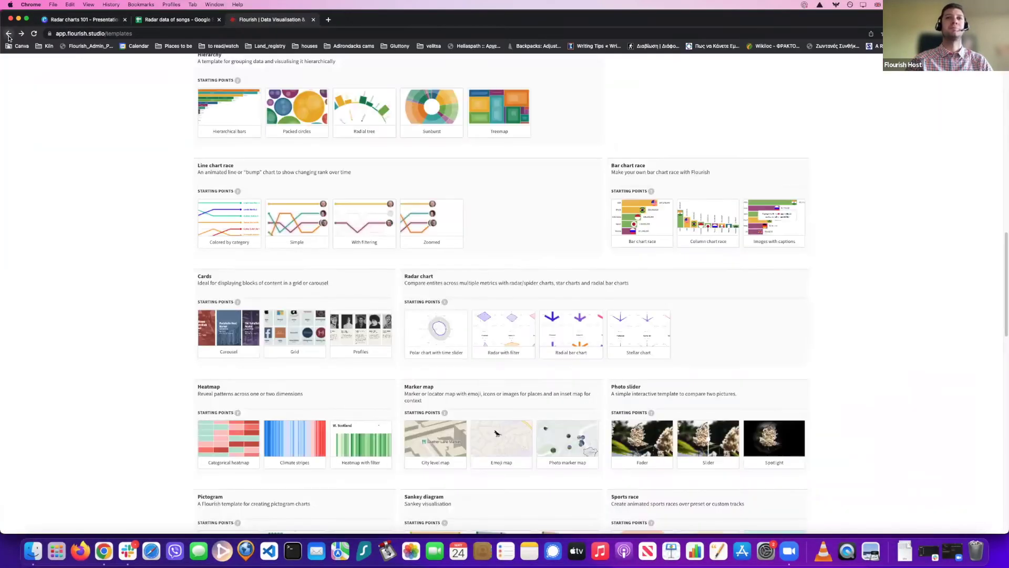
mouse_move(573, 332)
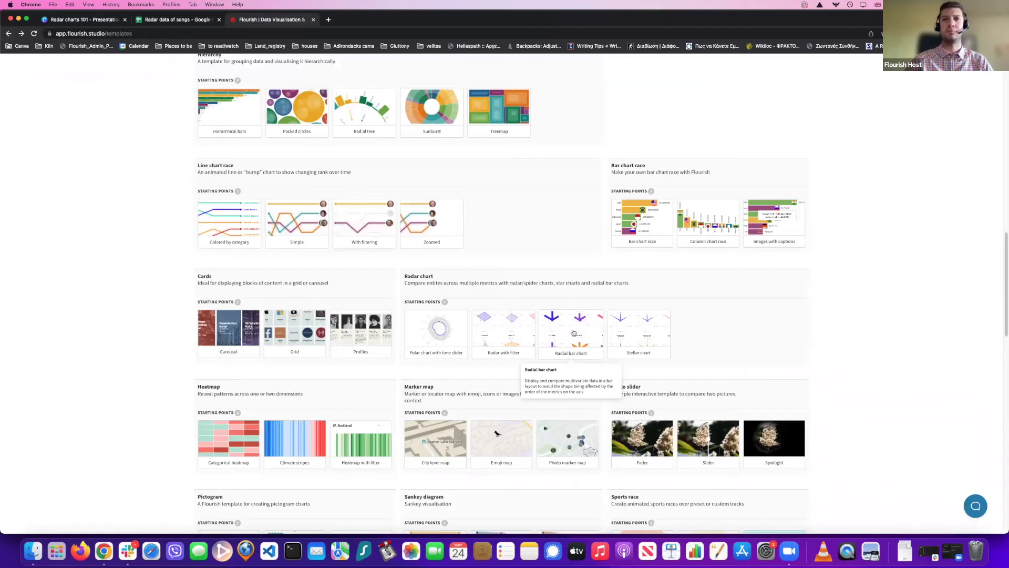
click(626, 336)
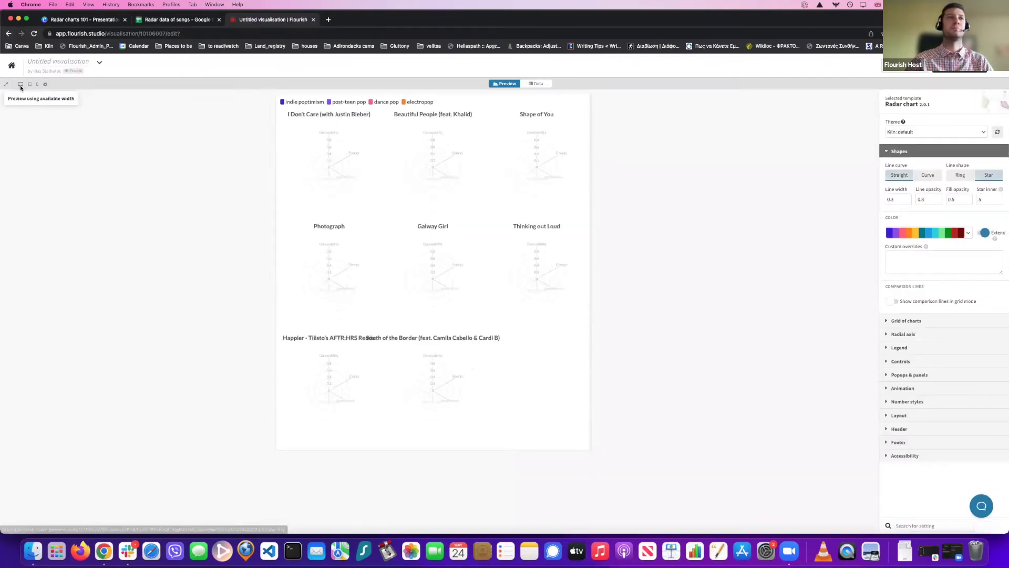
click(19, 85)
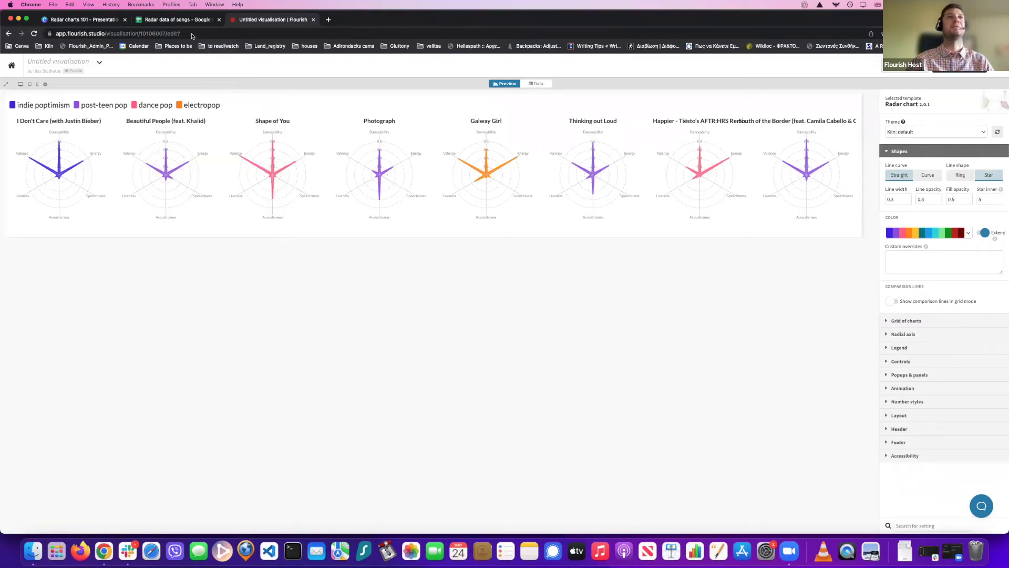
Step: Switch to the Canva deck and present it full screen from the Stellar chart slide to the "Let's create a radar chart!" slide
click(97, 21)
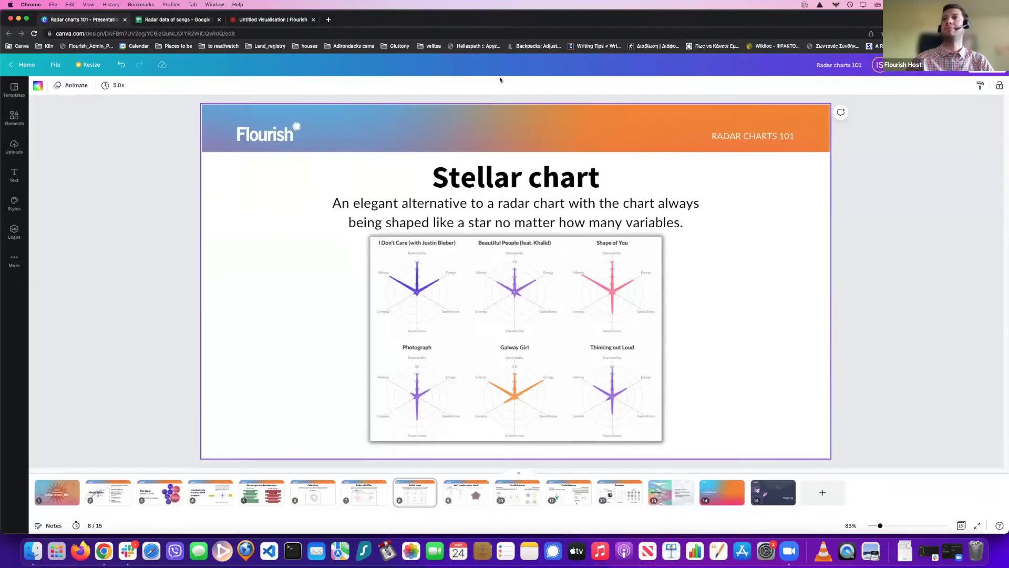
click(973, 65)
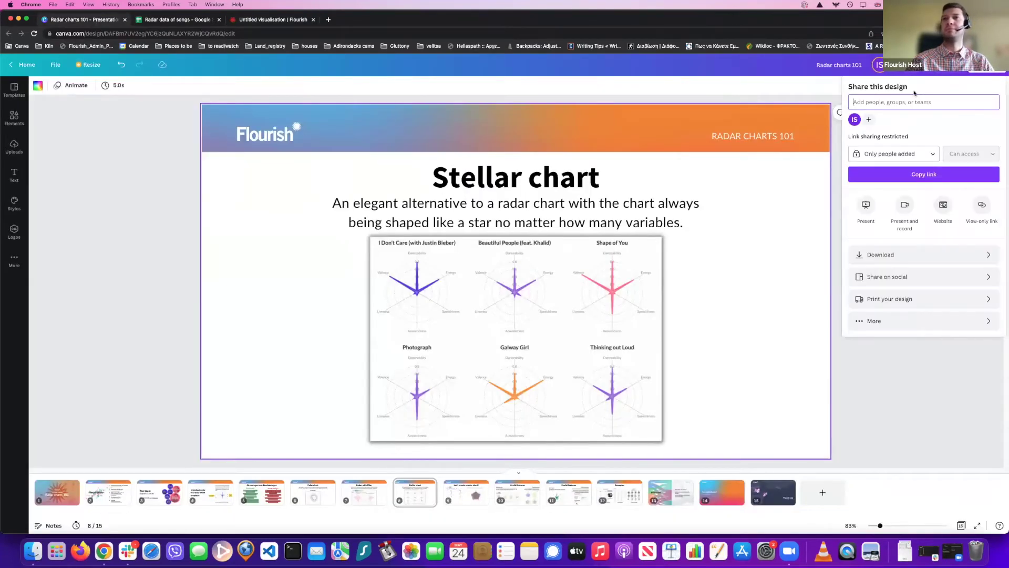
click(866, 206)
click(924, 141)
key(Right)
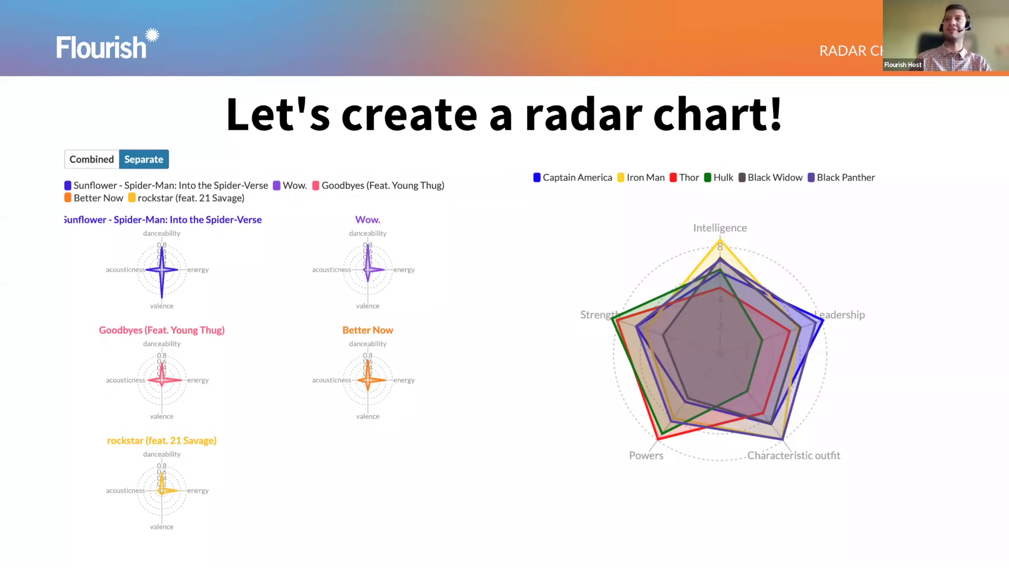
key(Escape)
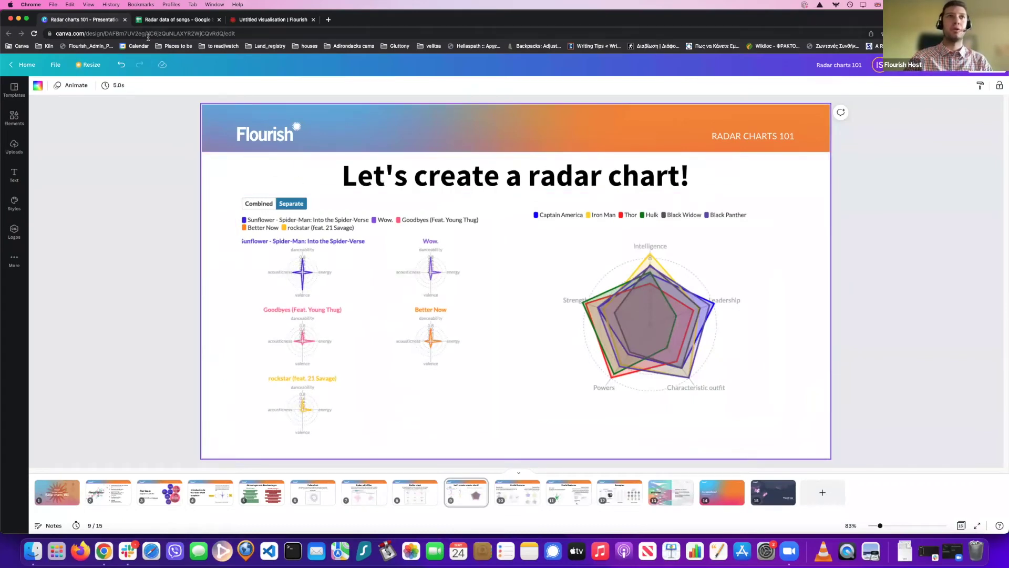
Step: Switch to the Radar data of songs spreadsheet and widen the Avenger column on the Avengers data sheet
click(159, 24)
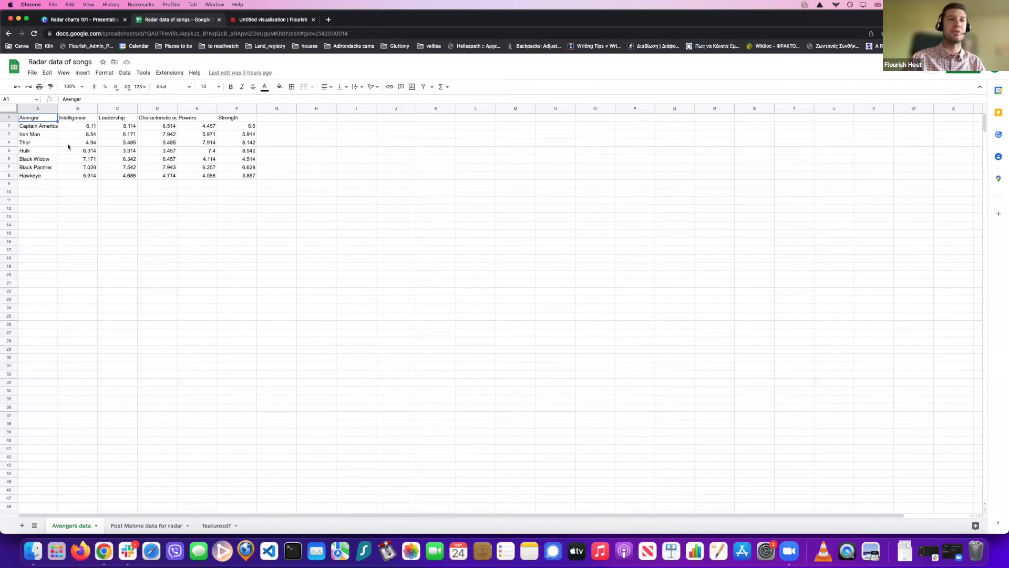
click(36, 127)
drag(52, 108, 77, 109)
click(67, 116)
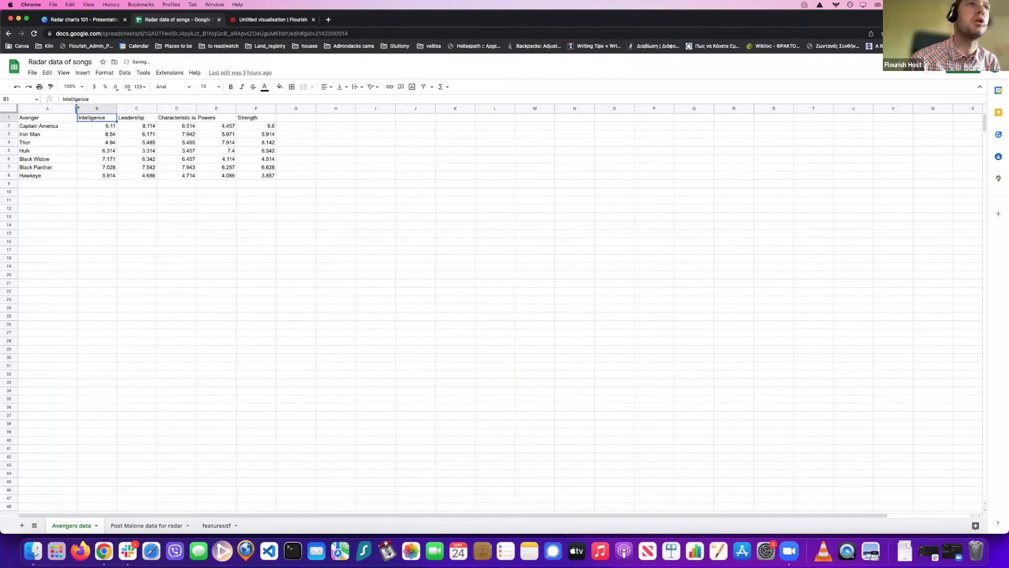
Step: Go down the Avenger column to examine the names of the characters being compared
key(Left)
key(Down)
key(Down)
key(Down)
key(Down)
key(Down)
key(Down)
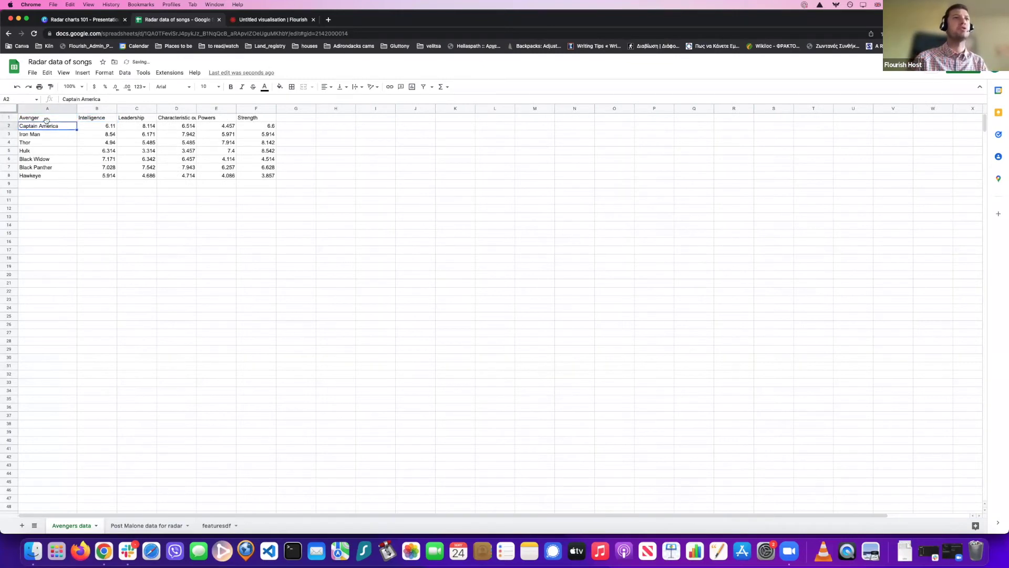
Step: Go through the metric headings from Intelligence onwards and widen the Characteristic outfit column to fit its full heading
click(92, 119)
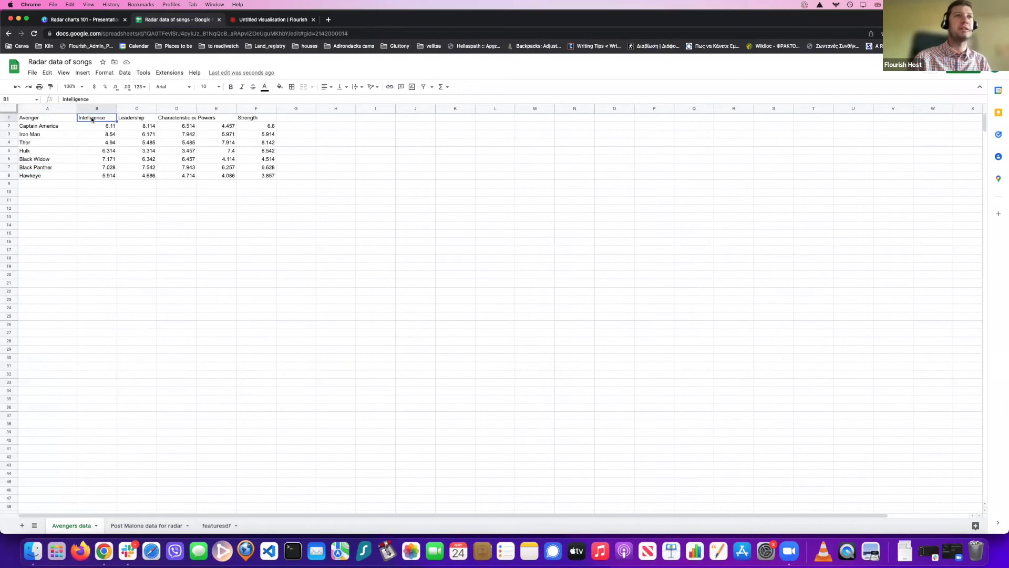
key(Right)
key(Right)
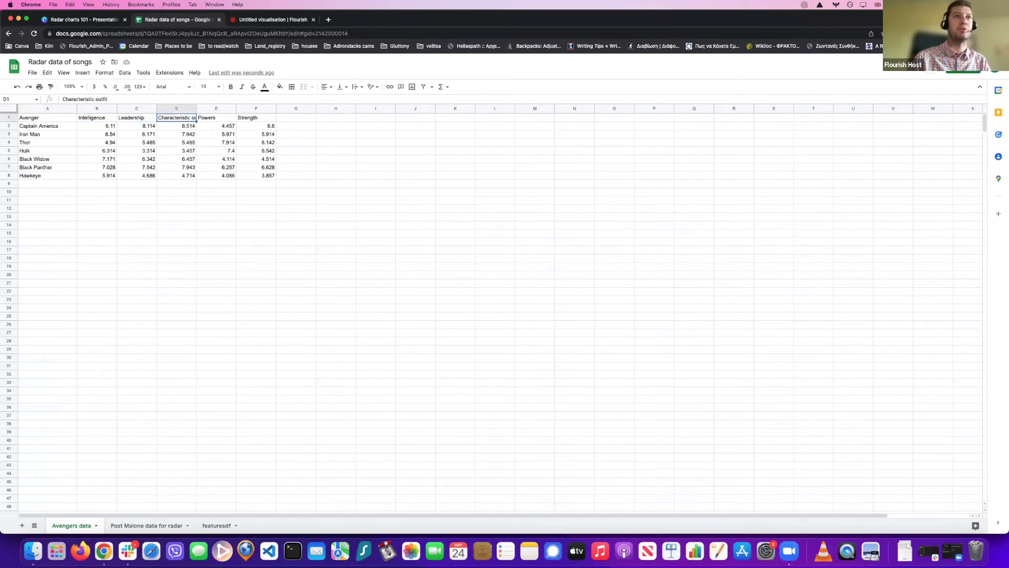
drag(197, 106, 228, 107)
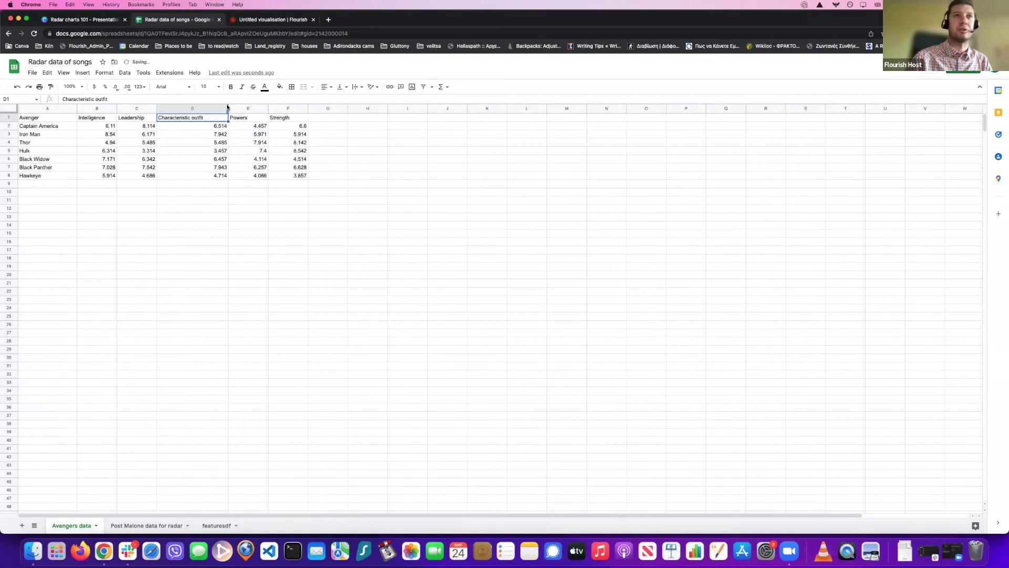
Step: Examine the Powers and Strength headings, then go back across the metrics and down the Intelligence scores
click(240, 119)
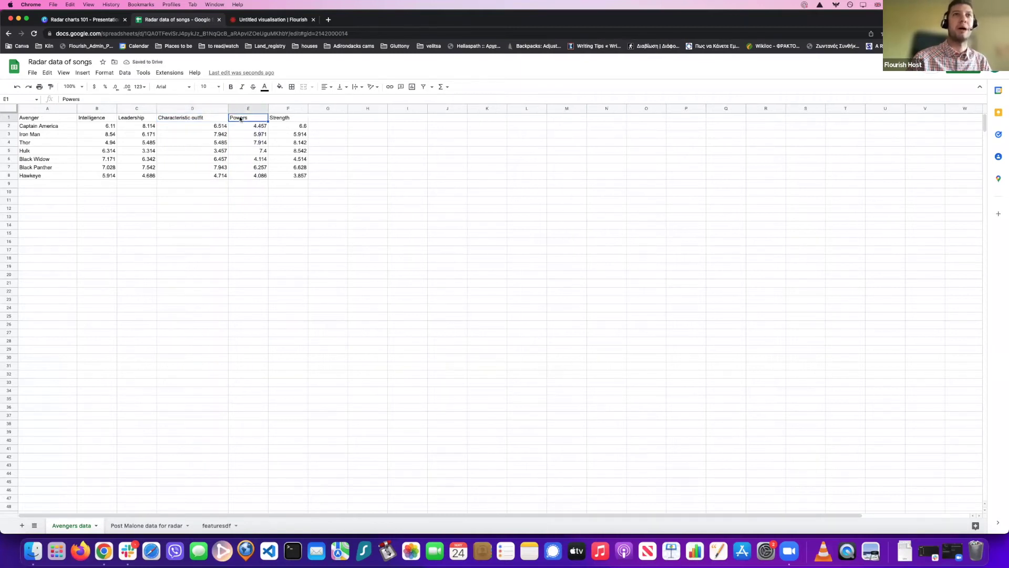
key(Right)
key(Left)
key(Left)
key(Left)
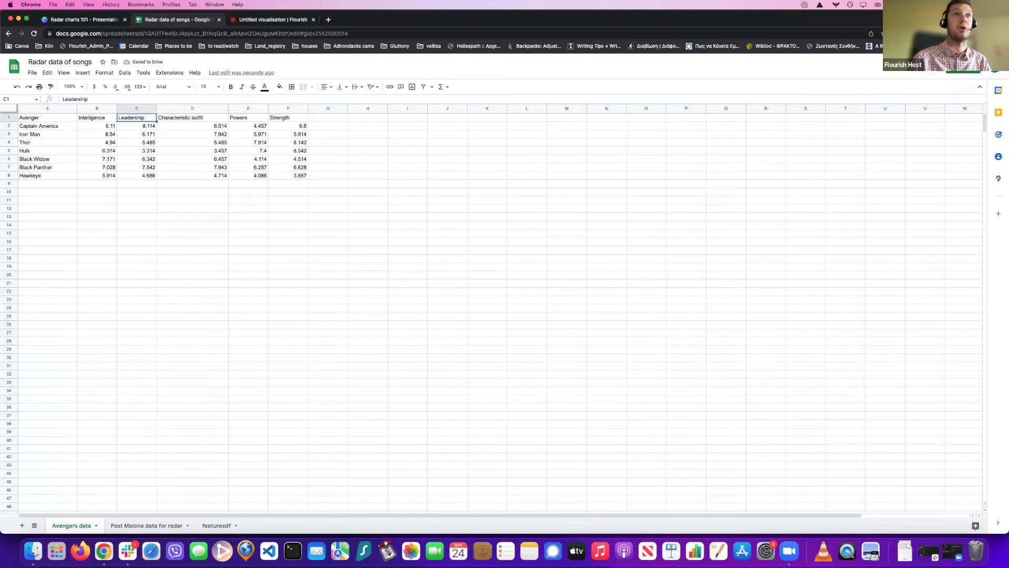
key(Left)
key(Down)
key(Down)
key(Down)
key(Down)
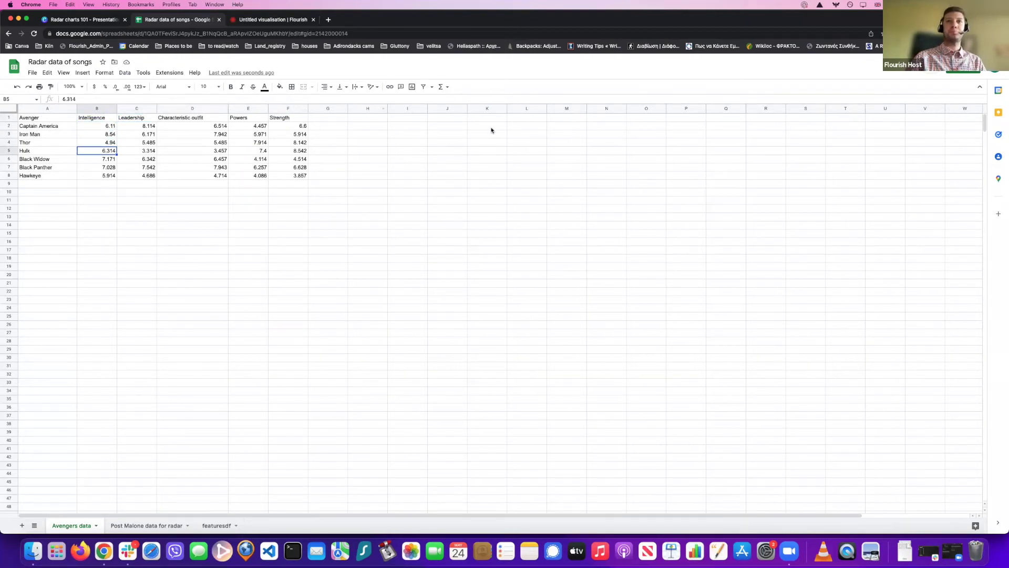
Step: Download the Avengers data sheet as a comma-separated values (.csv) file
click(42, 118)
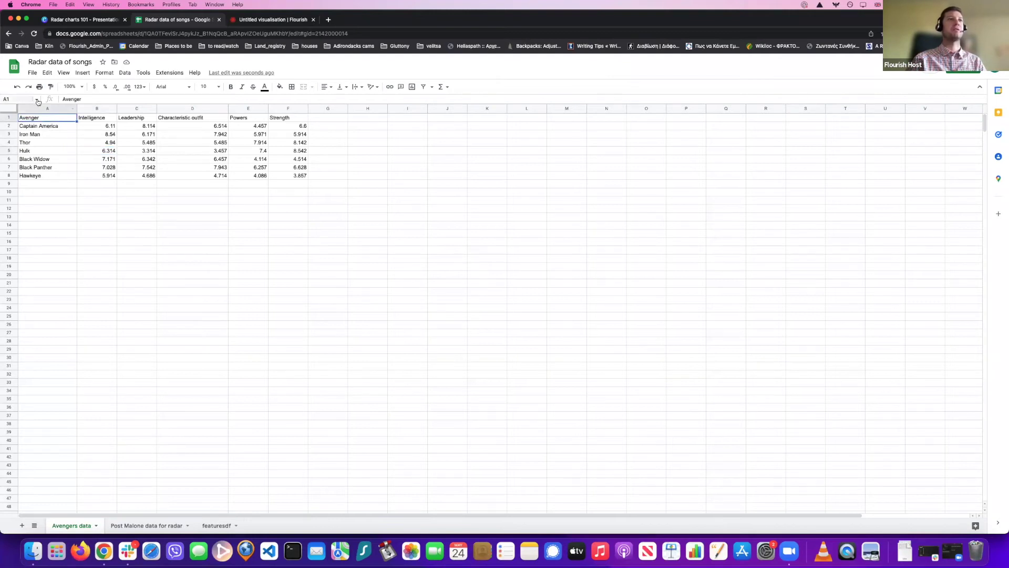
click(32, 73)
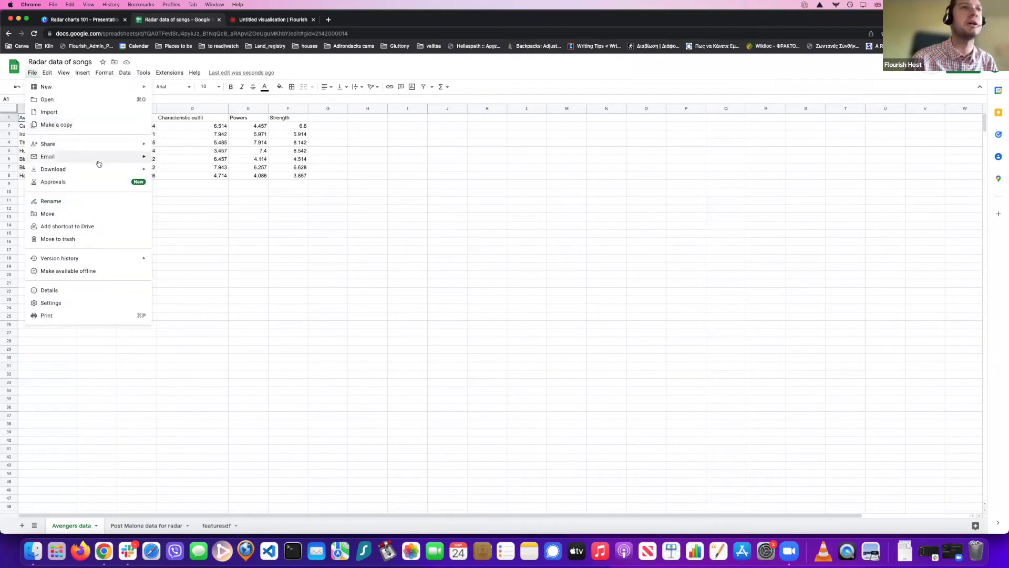
mouse_move(99, 168)
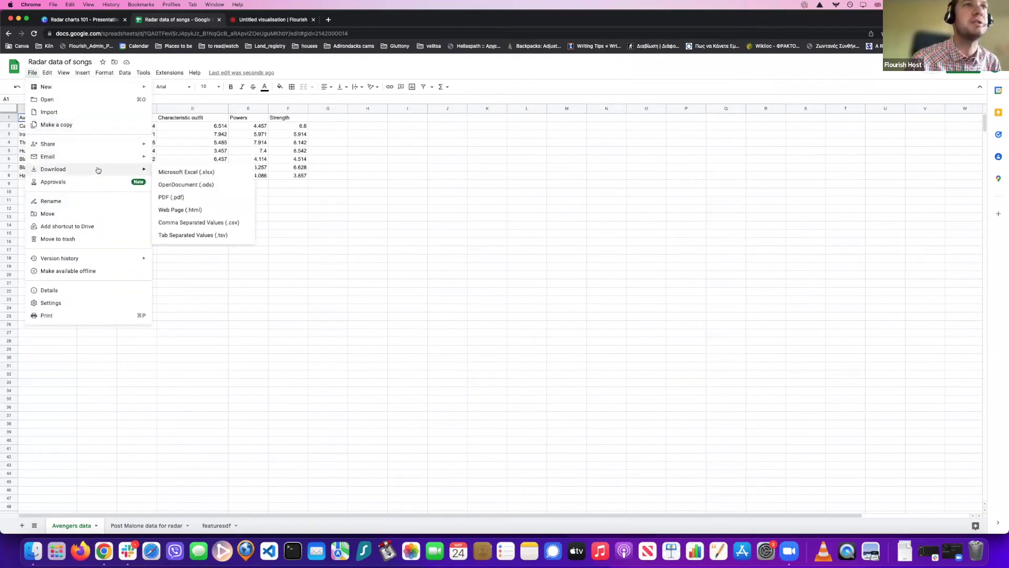
click(199, 222)
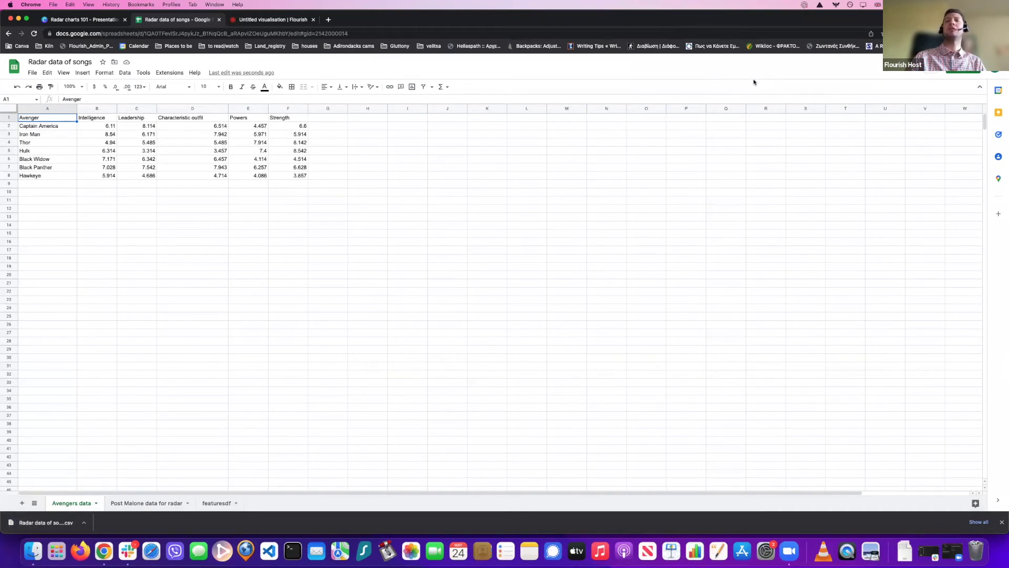
Step: Switch back to Flourish, return to the template gallery and create a visualisation from the Radar with filter starting point
click(329, 20)
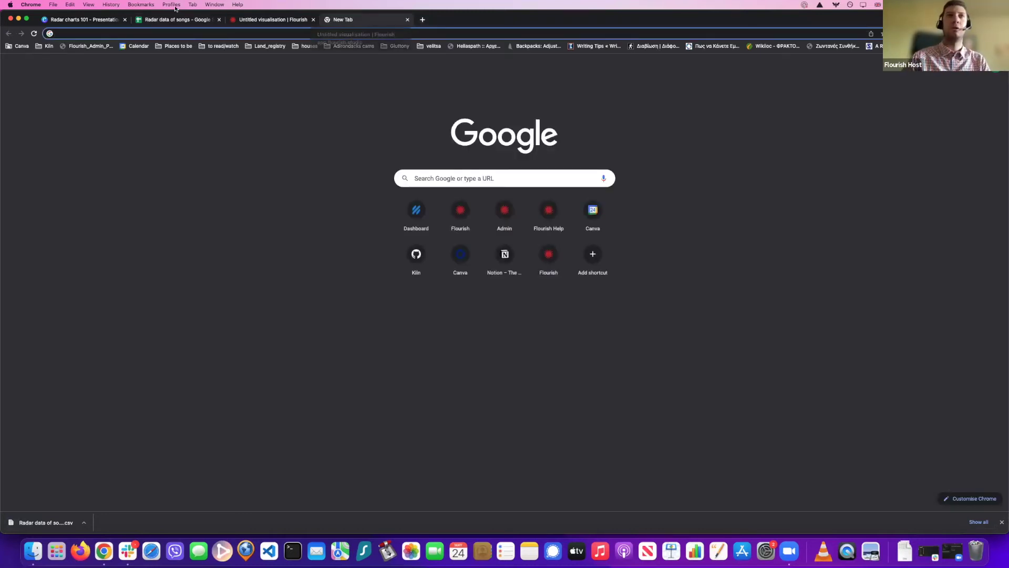
click(266, 20)
click(9, 33)
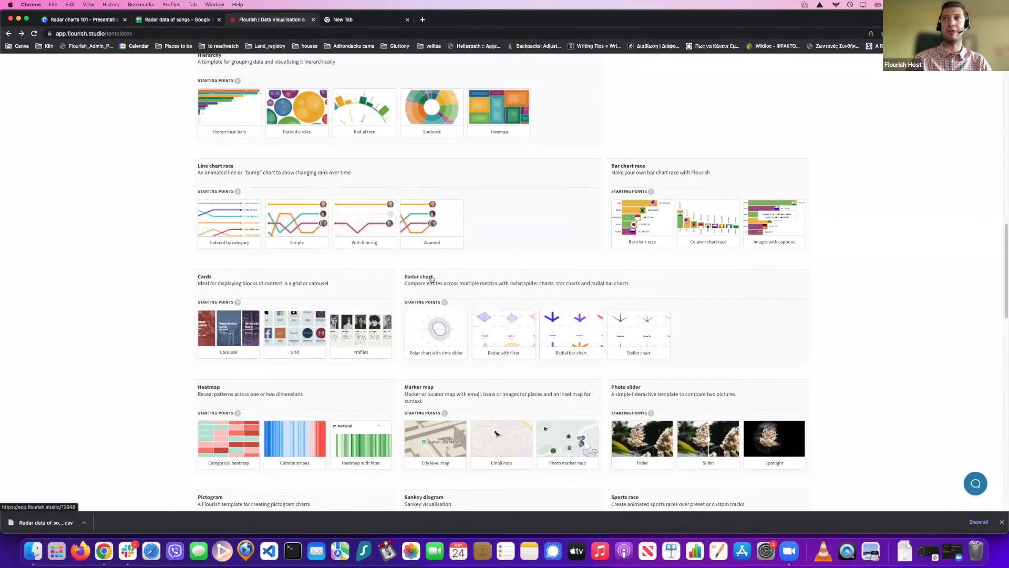
scroll(519, 263, down, 1)
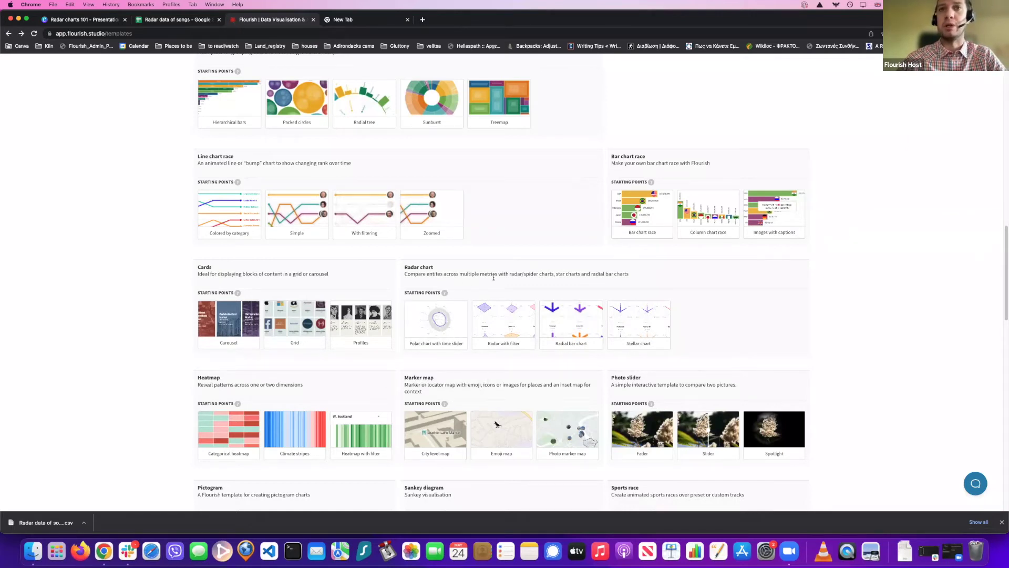
click(506, 324)
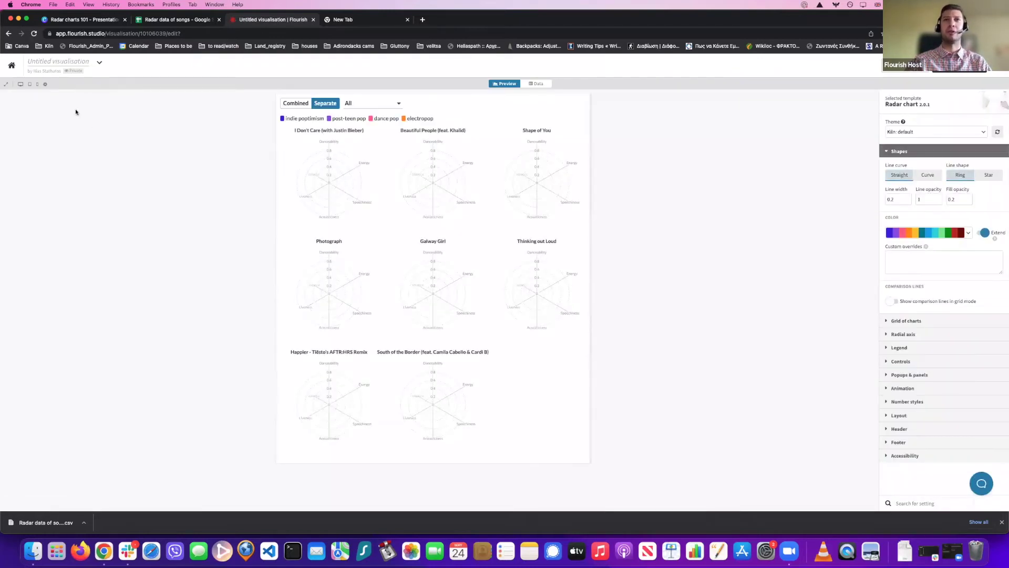
Step: Replace the sample song data with Radar data of songs - Avengers data.csv, keeping data type interpretation and automatic column selection enabled
click(545, 84)
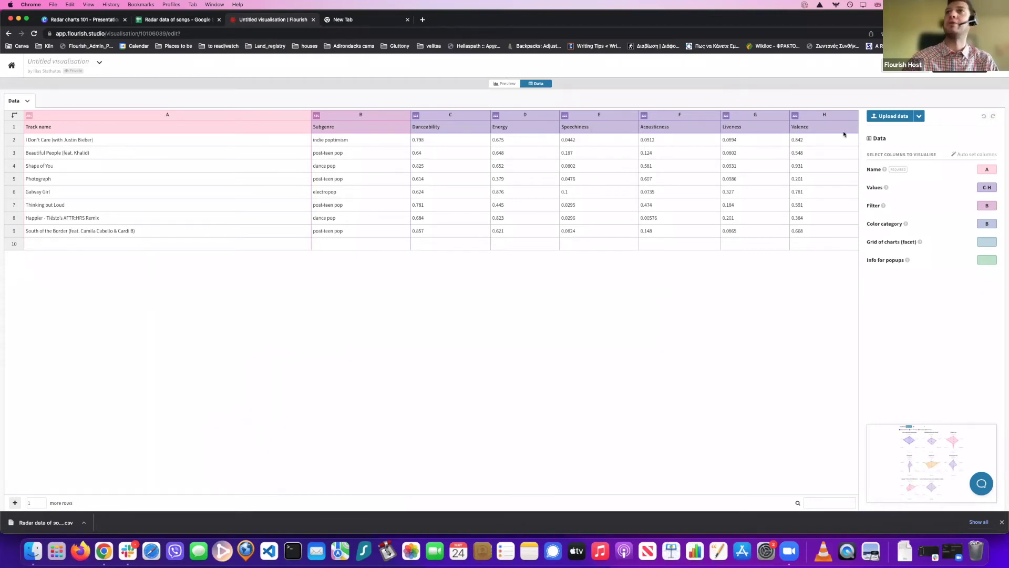
click(921, 120)
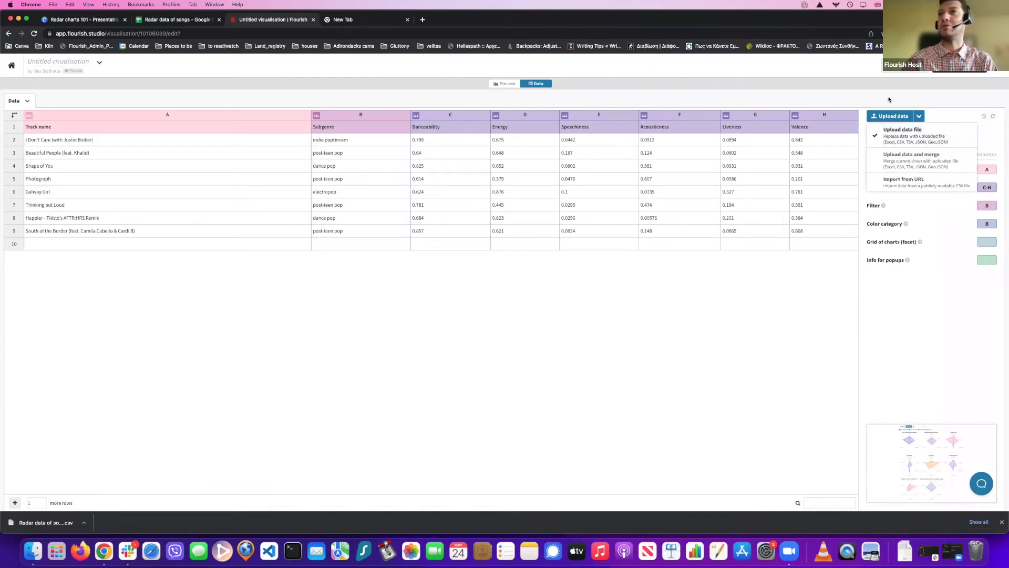
click(896, 117)
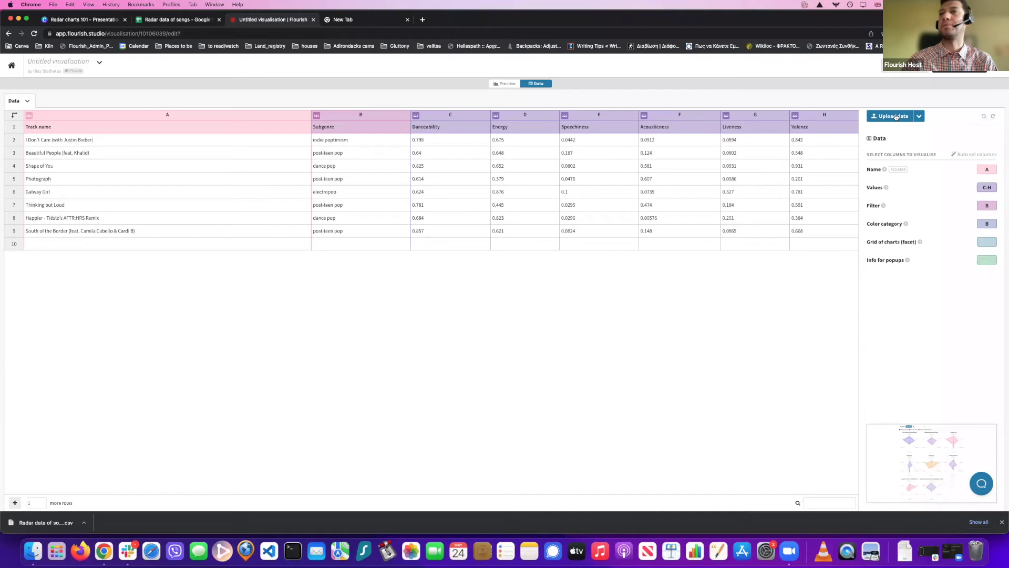
click(896, 117)
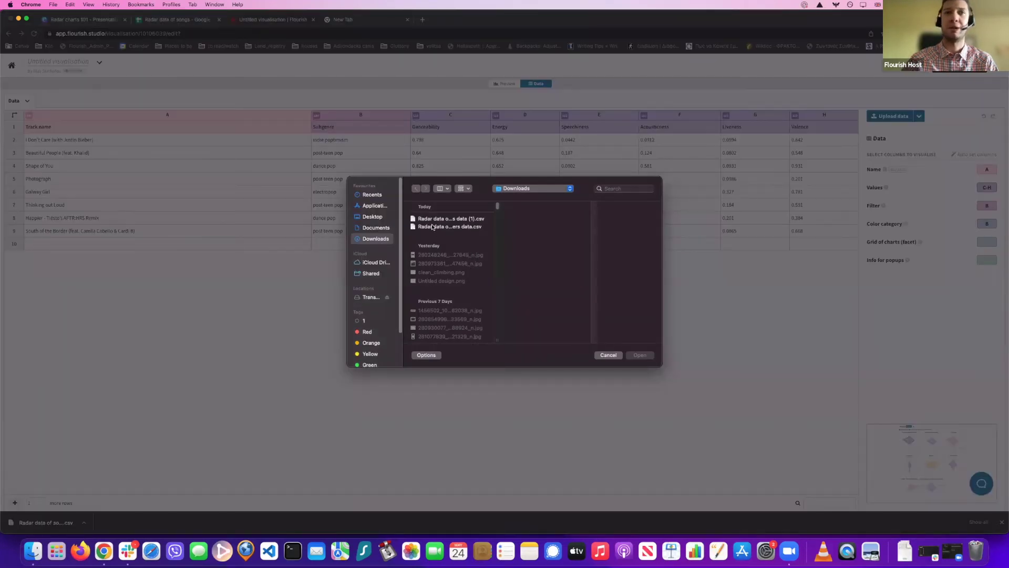
click(433, 228)
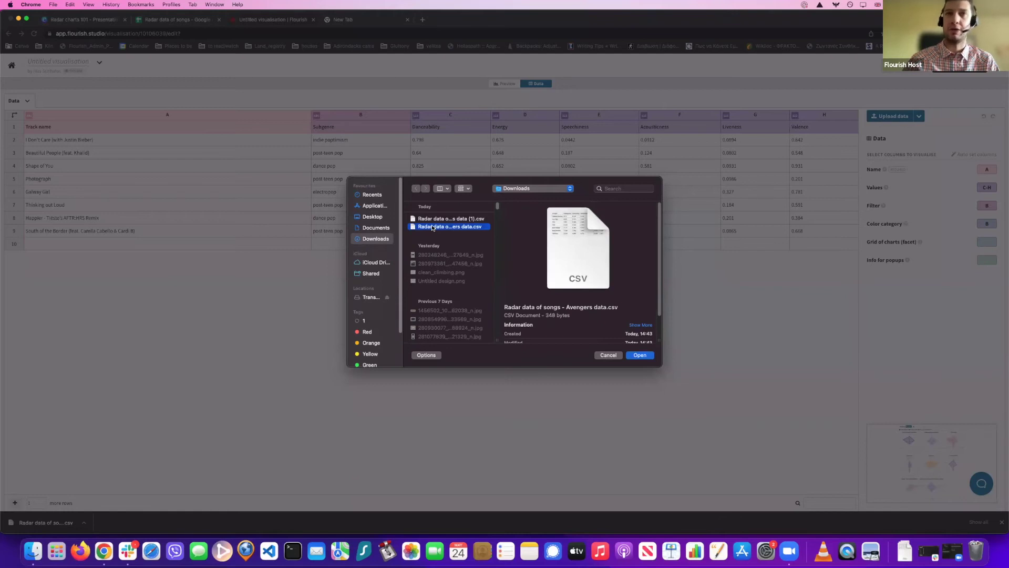
double_click(434, 228)
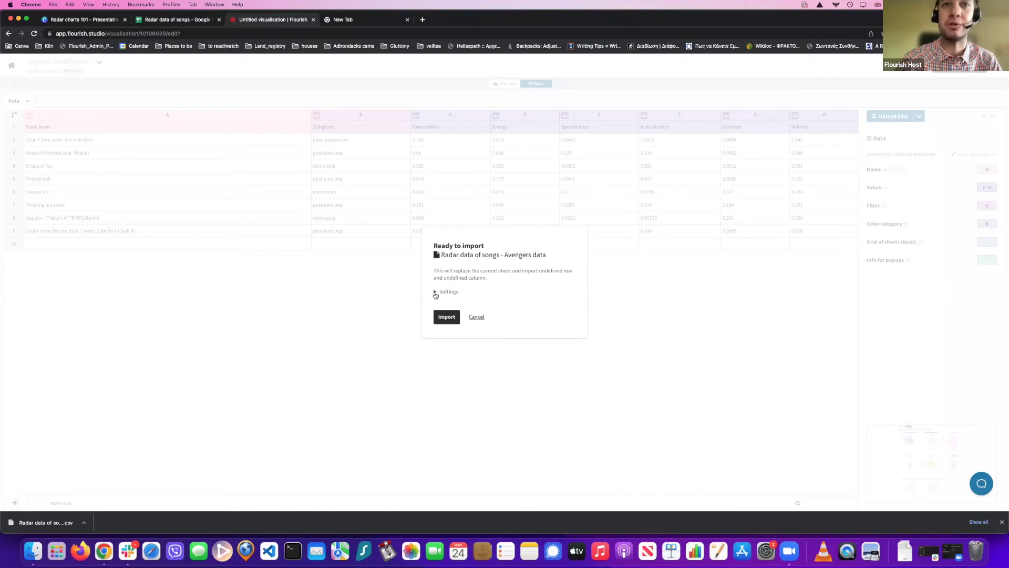
click(435, 294)
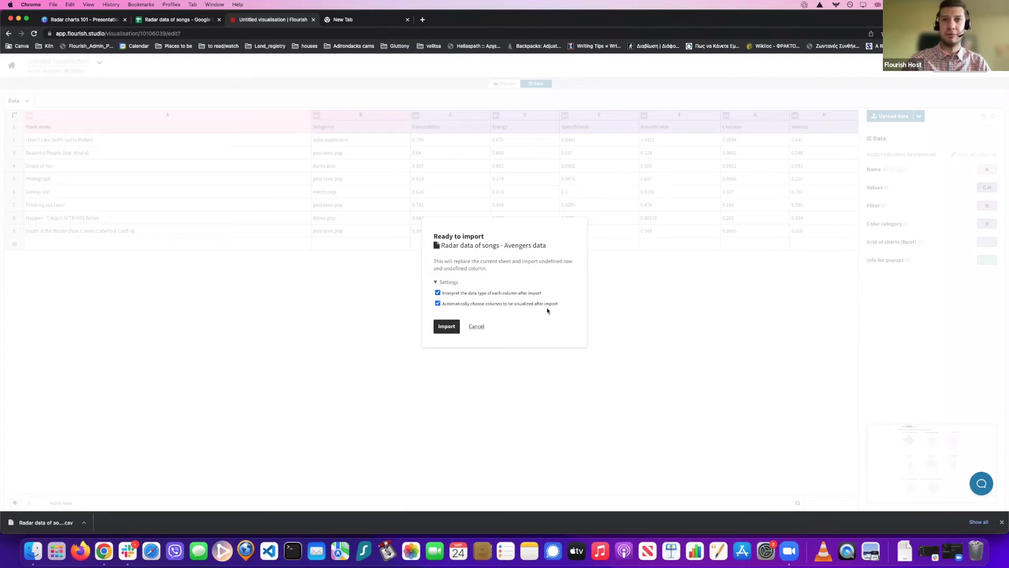
click(446, 326)
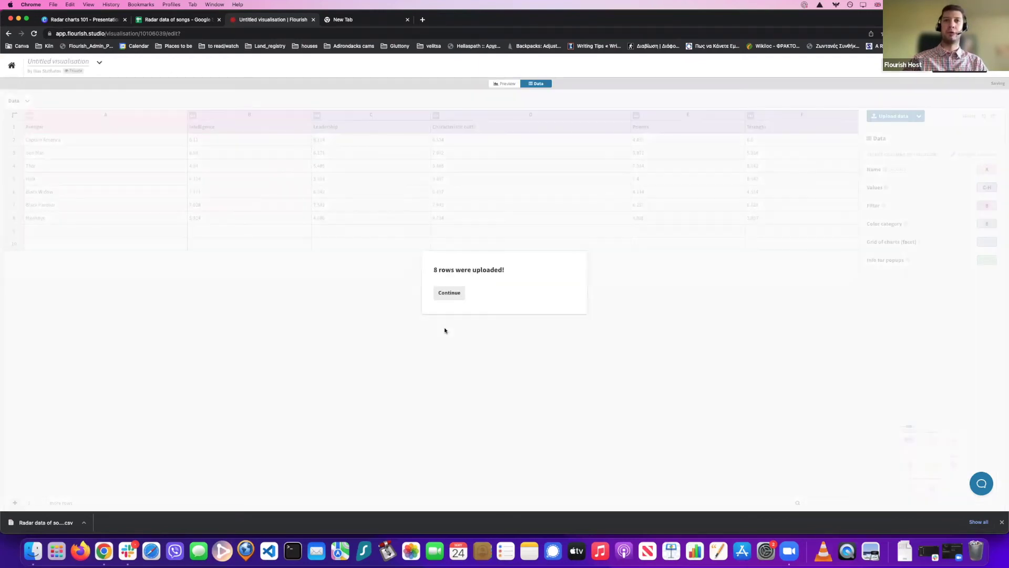
click(453, 296)
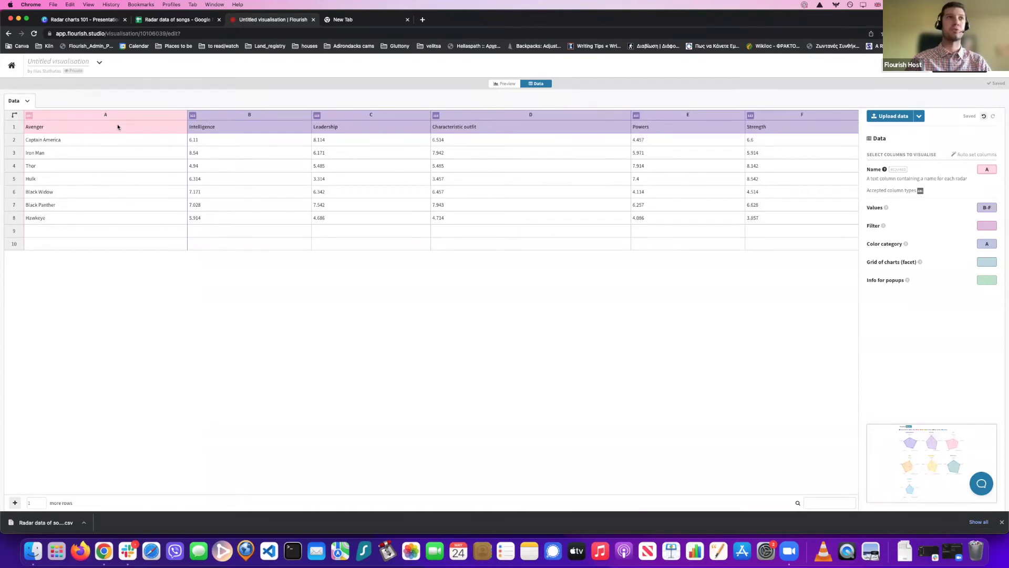
Step: Clear the Color category column so colours follow the Avenger names, and preview the radar charts across the wide desktop layout
drag(117, 140, 115, 221)
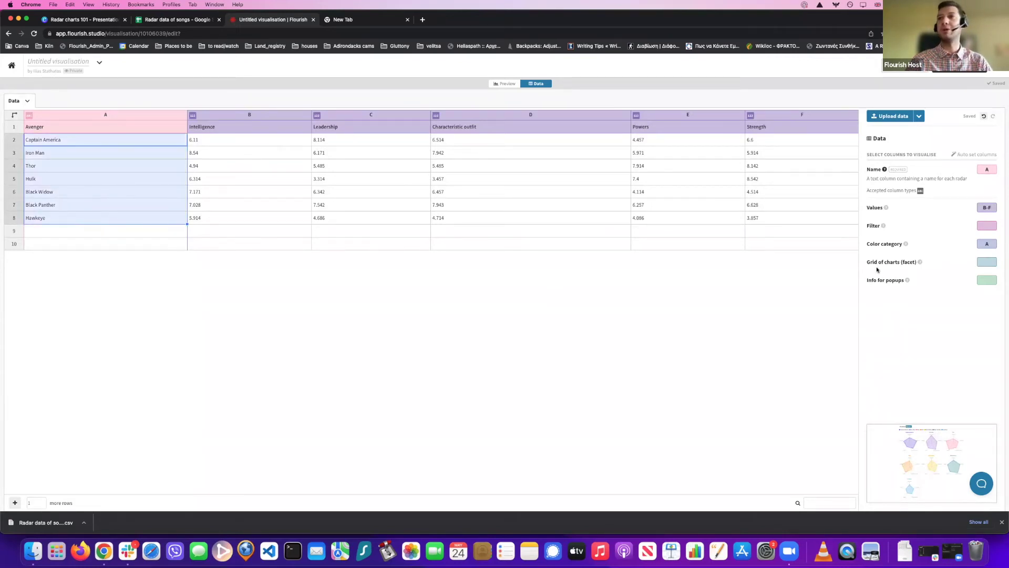
click(993, 244)
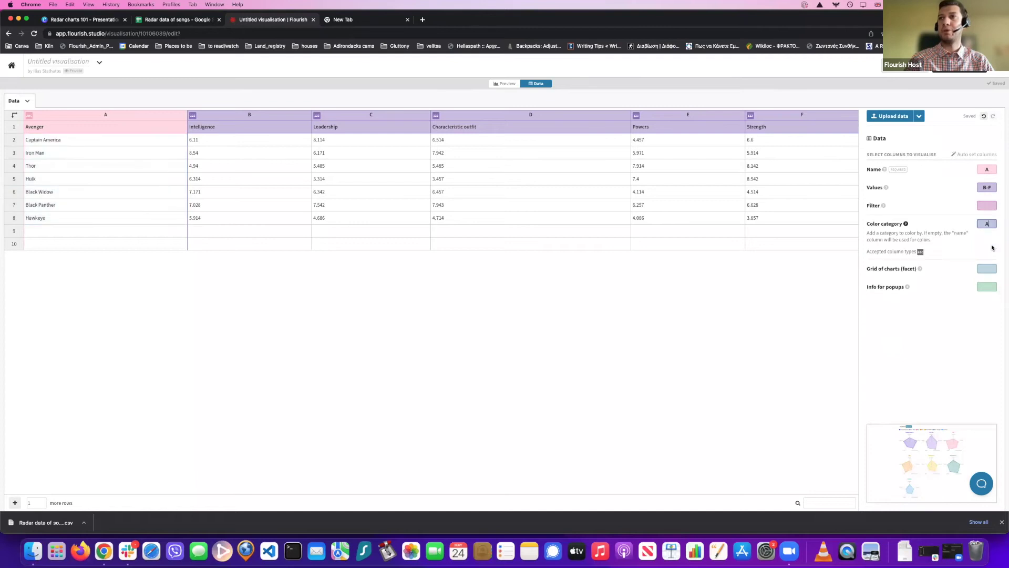
click(841, 290)
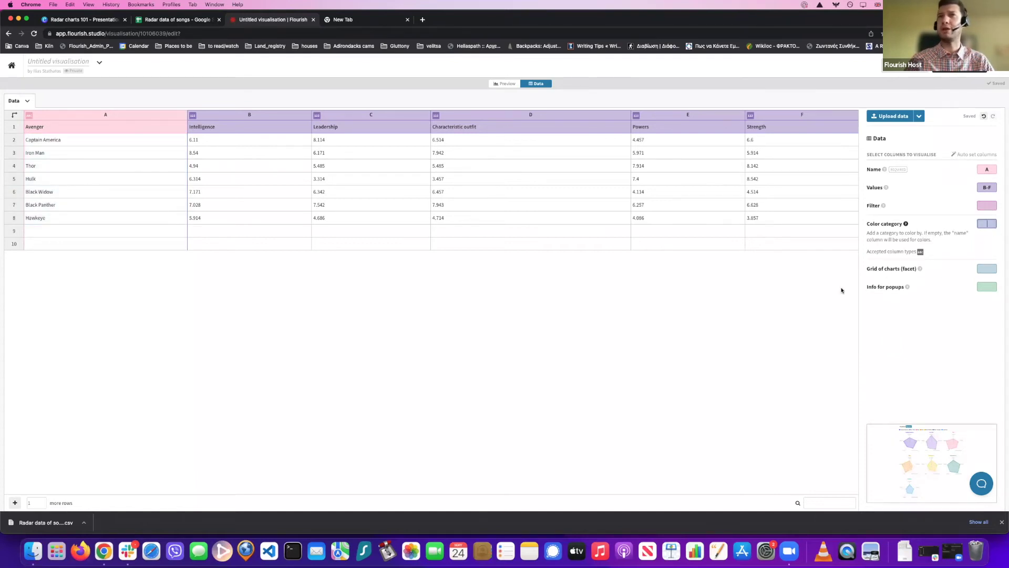
click(842, 292)
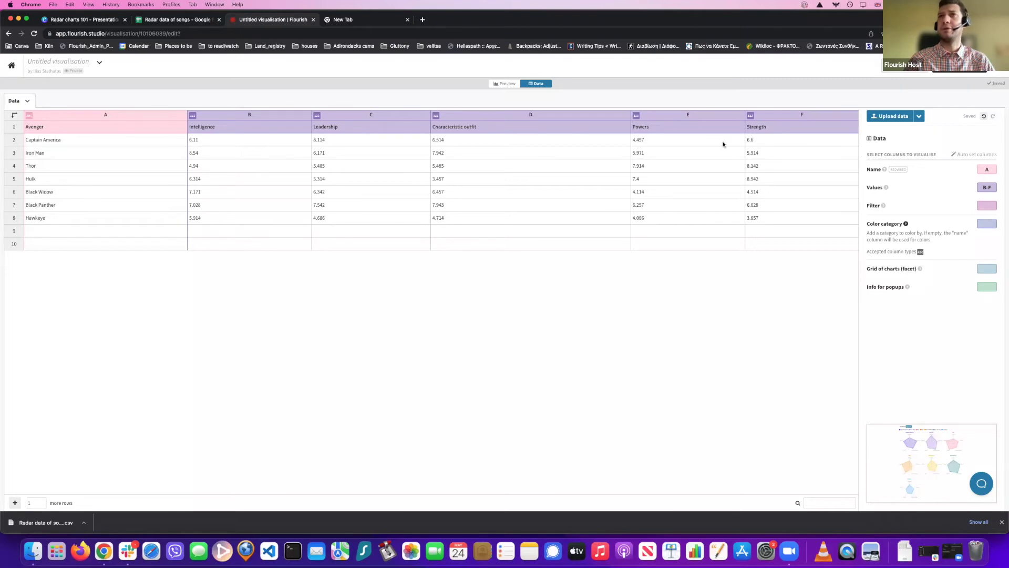
click(503, 84)
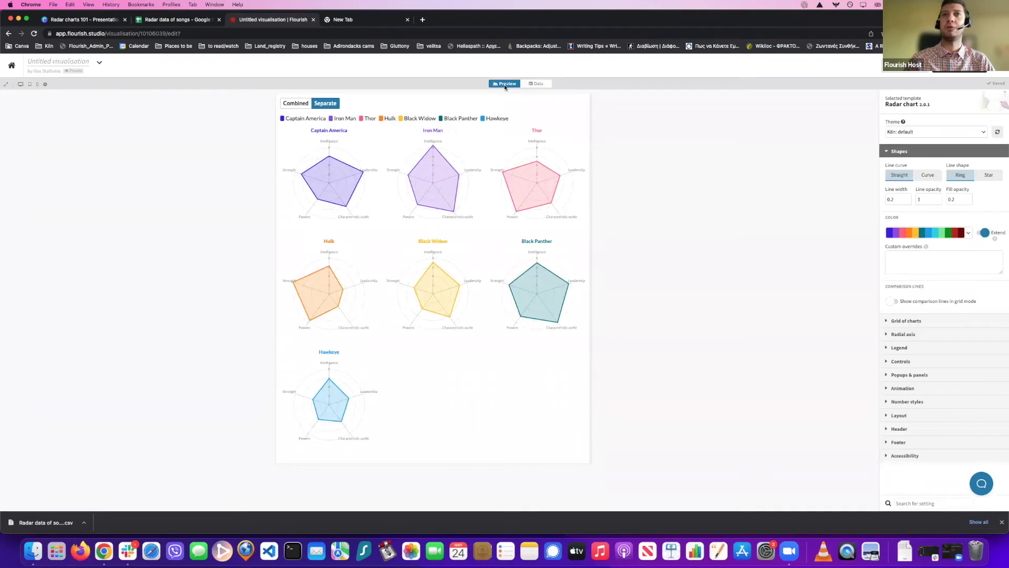
click(20, 84)
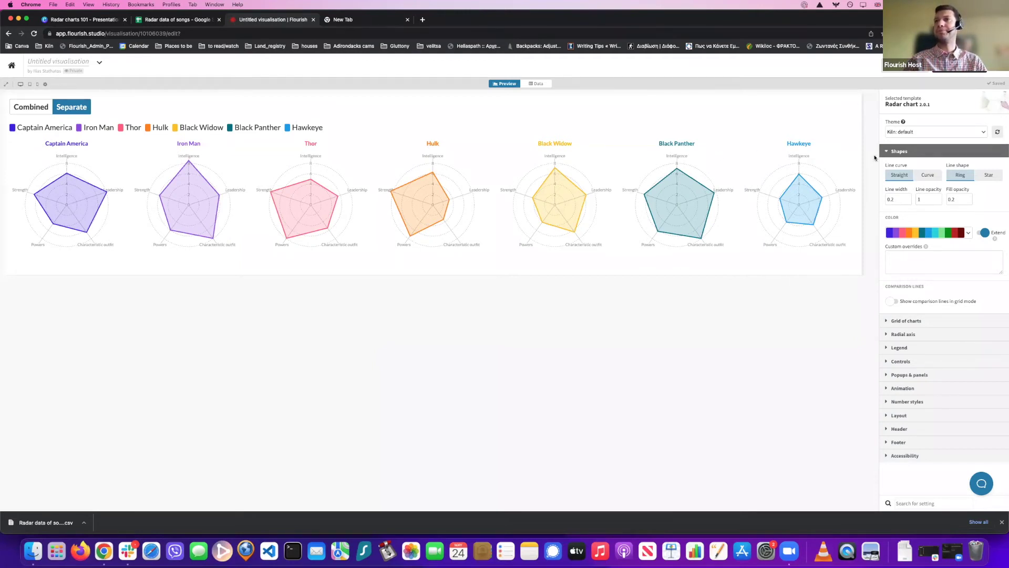
Step: Try the Curve line style, restore Straight, and set the line shape to Star
click(933, 177)
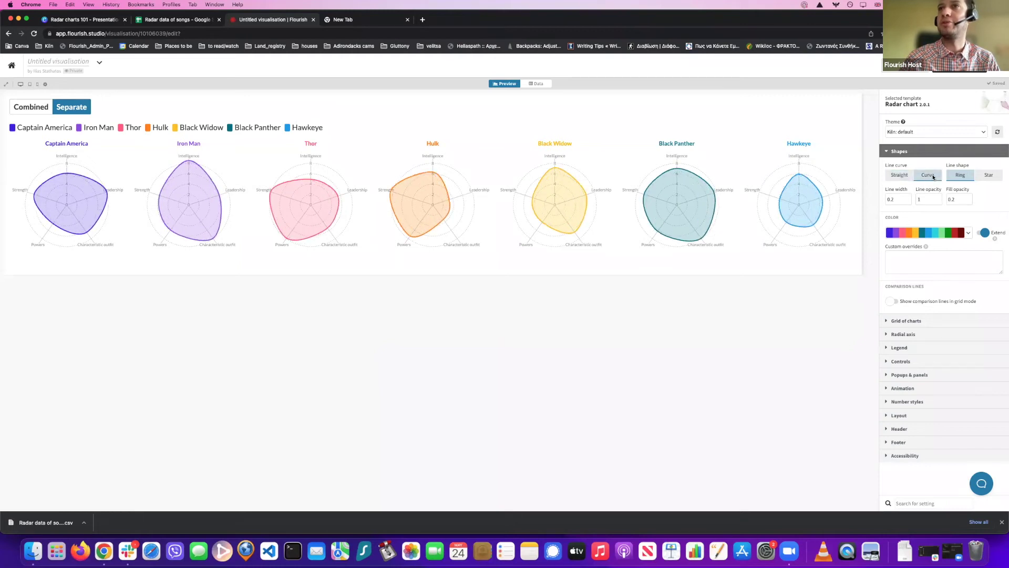
click(900, 177)
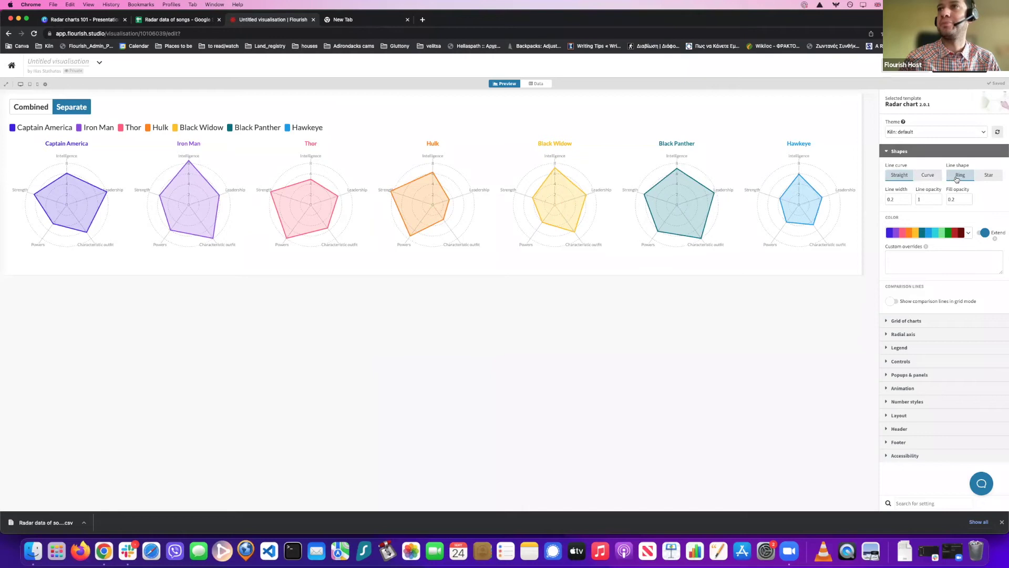
click(987, 175)
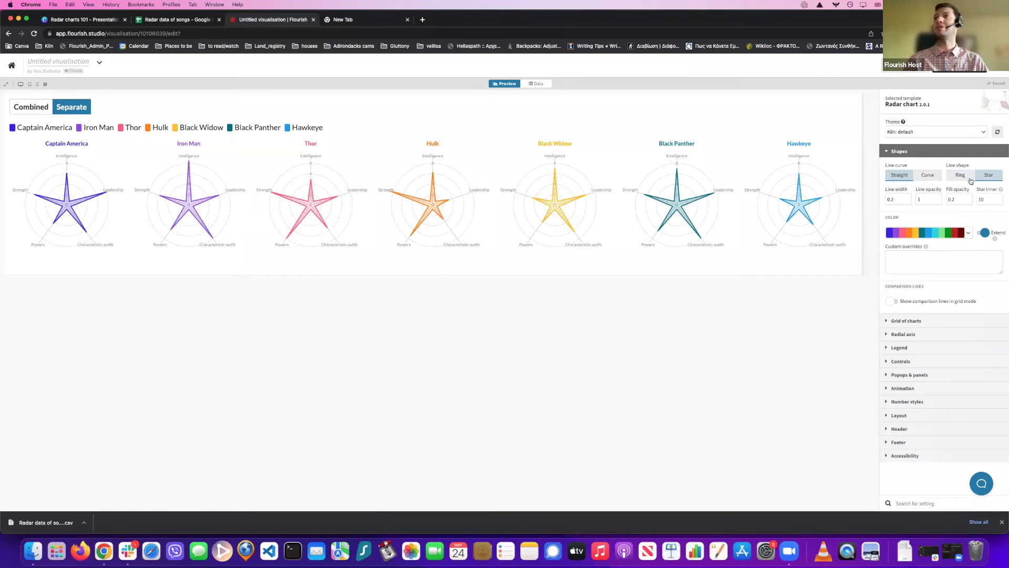
Step: Set the line shape to Ring and paste custom colour overrides: Hulk green, Iron Man gold, Captain America blue, Thor red, Black Widow #645957, Black Panther purple
click(969, 179)
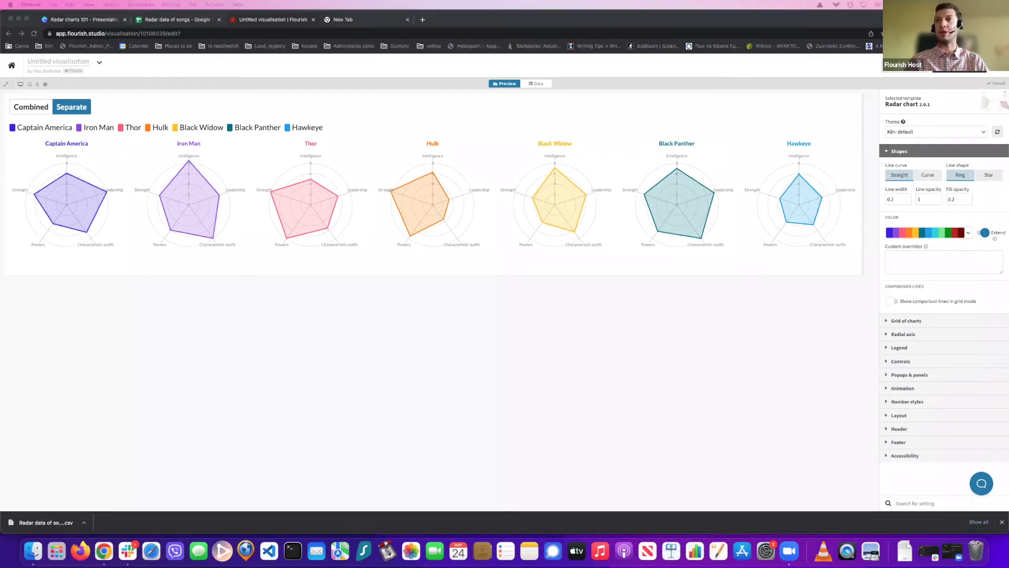
click(908, 259)
click(900, 261)
key(super+v)
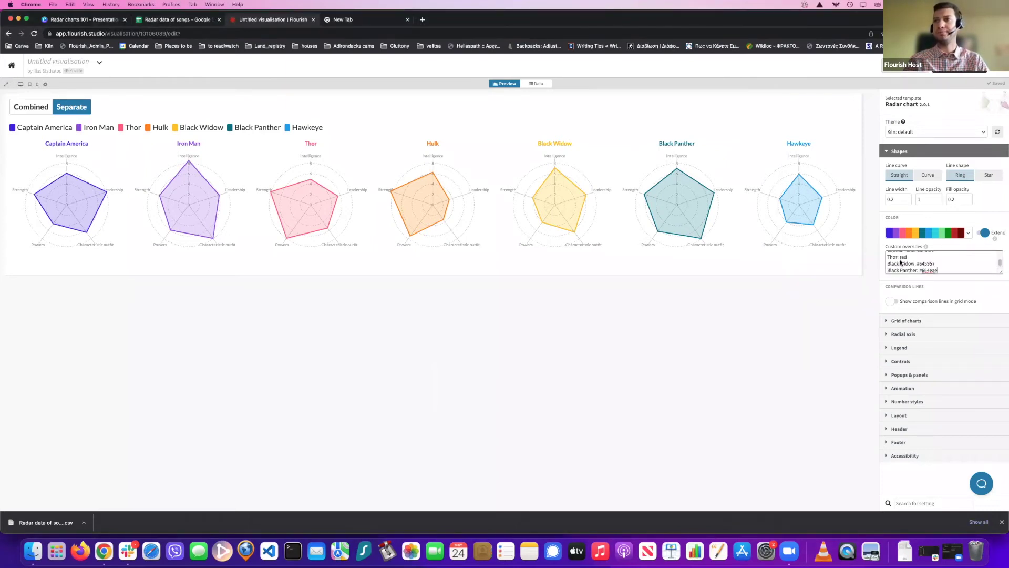
scroll(966, 271, up, 3)
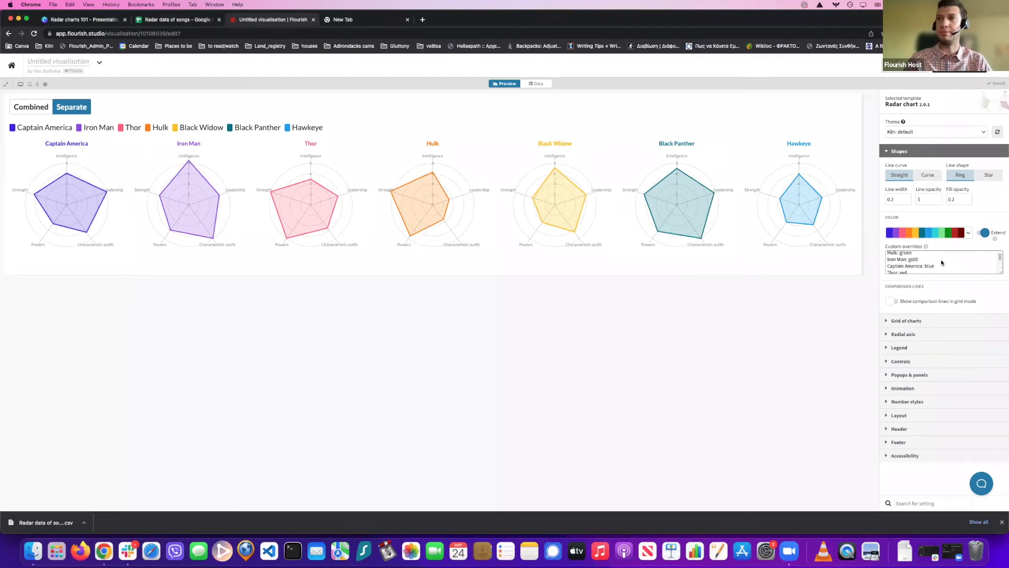
key(BackSpace)
click(814, 275)
drag(1001, 270, 995, 304)
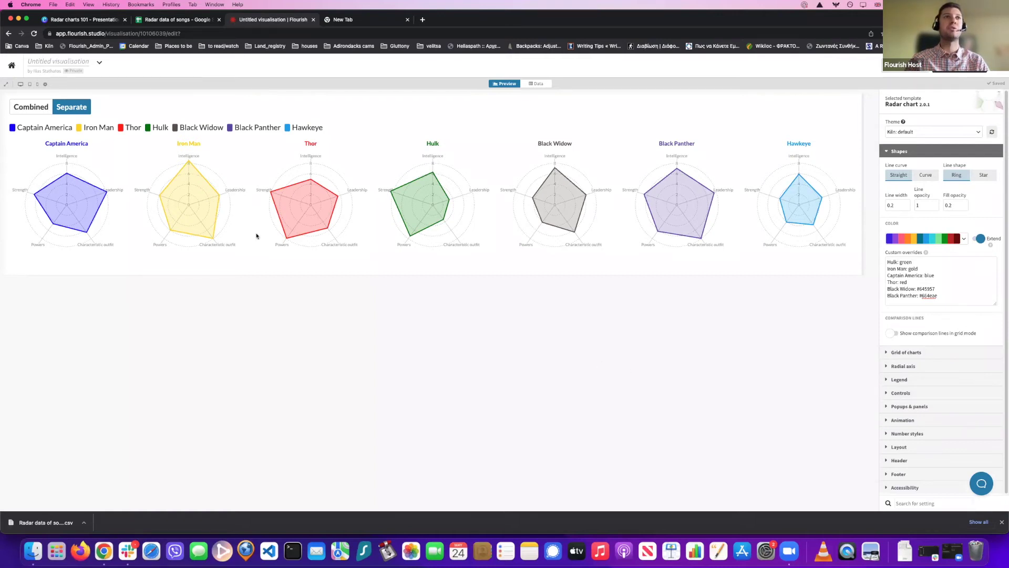
Step: Switch to the Canva presentation and show the Useful features slide about combined radars and comparison lines
click(73, 21)
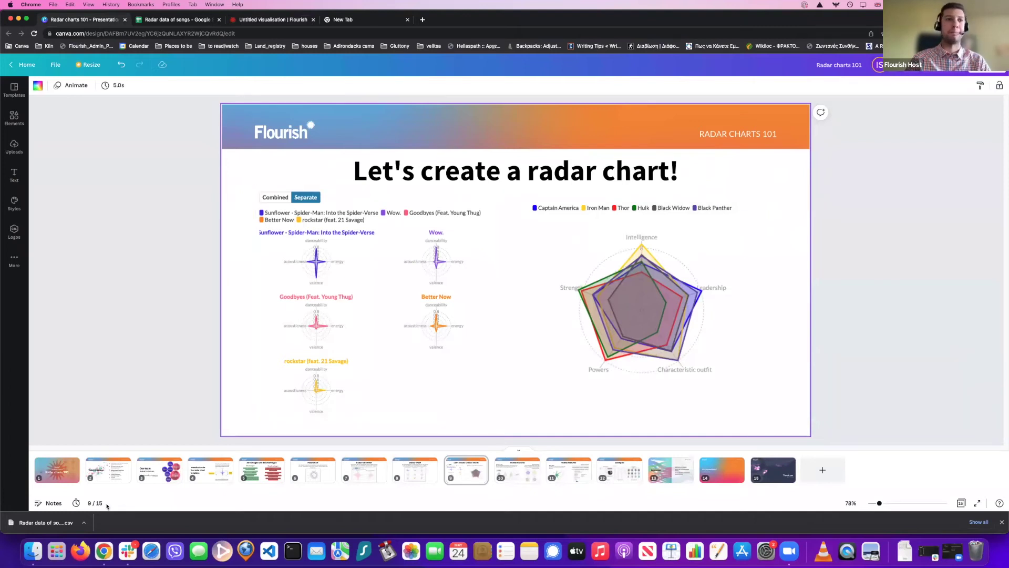
click(512, 471)
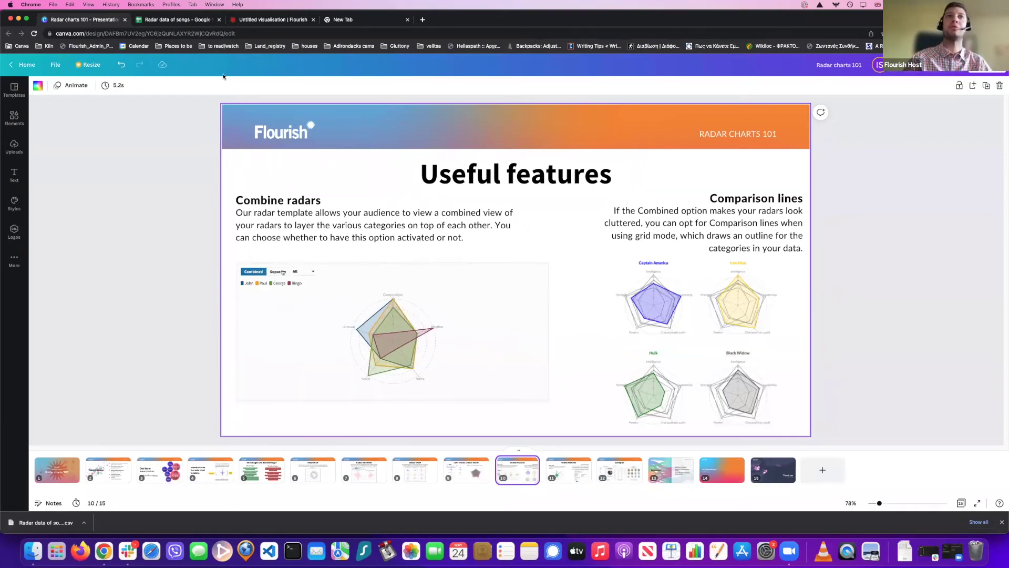
Step: Switch back to Flourish and try showing comparison lines in grid mode, turning them off again after viewing the charts
key(super+3)
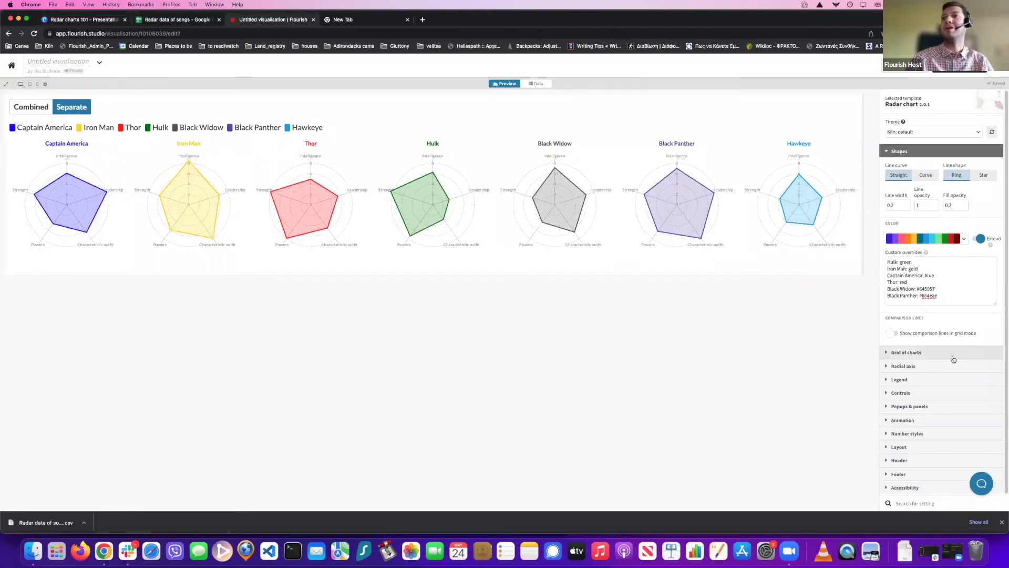
click(893, 333)
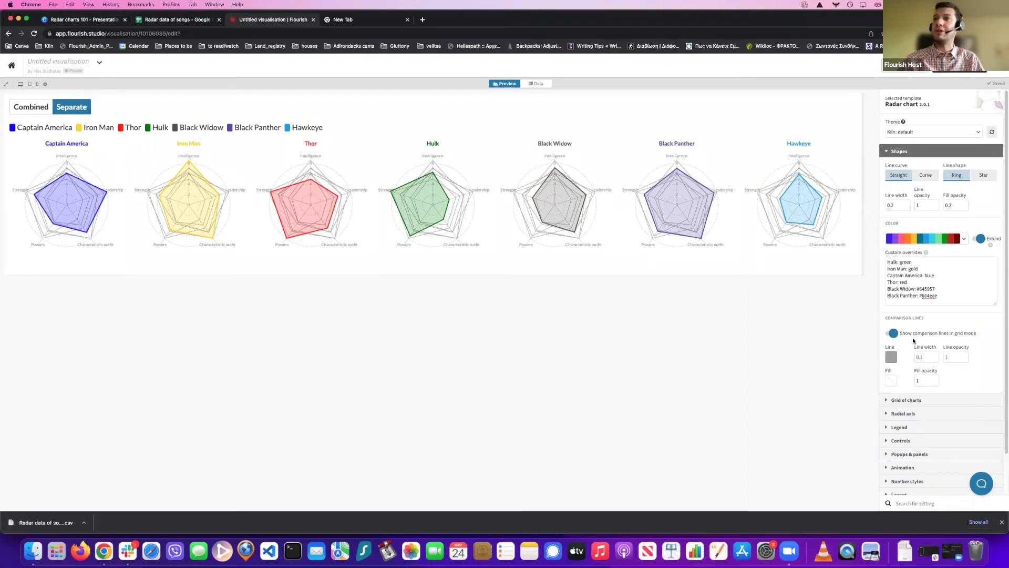
scroll(913, 341, down, 2)
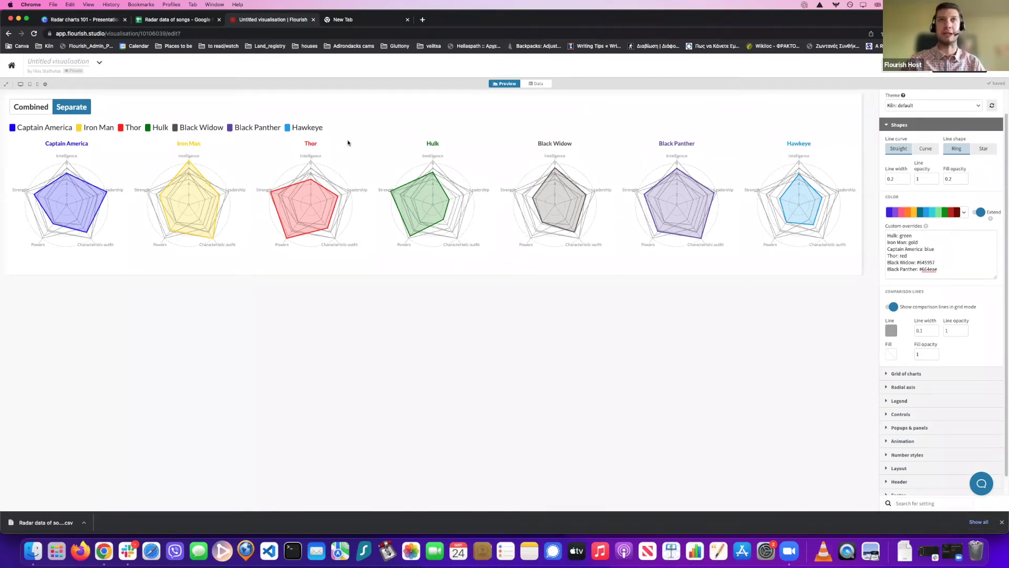
click(891, 307)
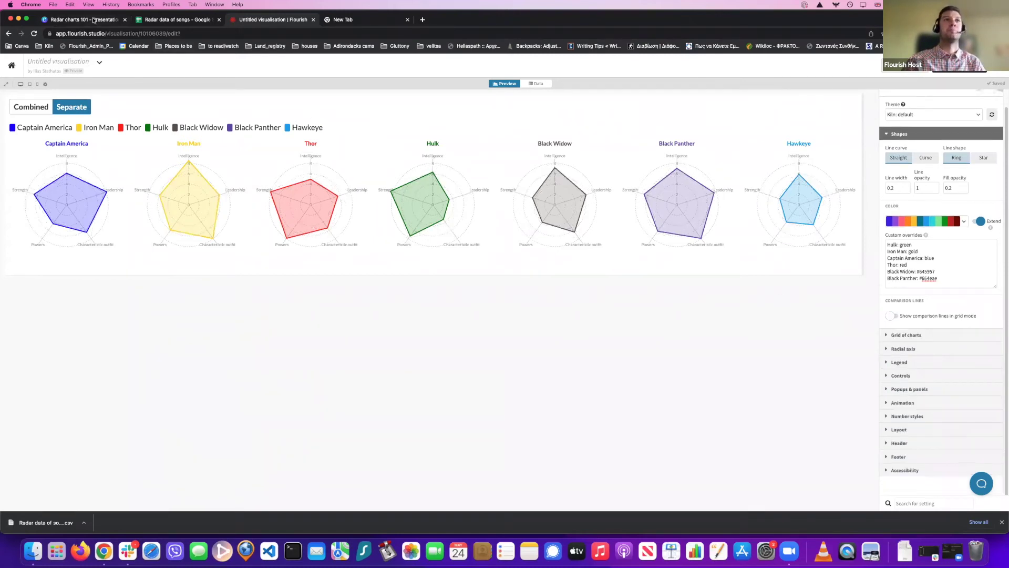
Step: Revisit the Useful features slide on combined radars in the Canva presentation and return to the Flourish radar chart
click(93, 21)
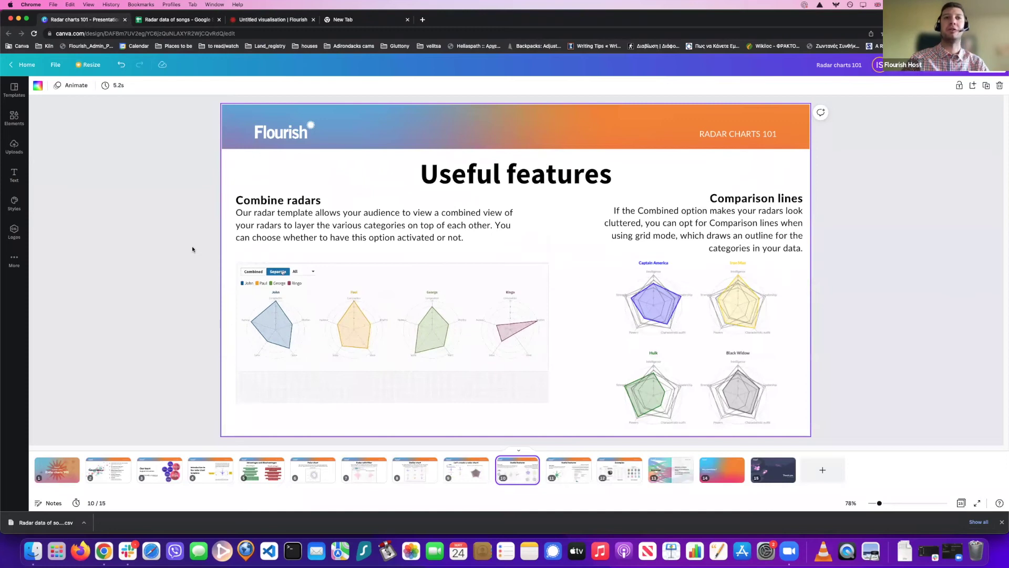
click(283, 22)
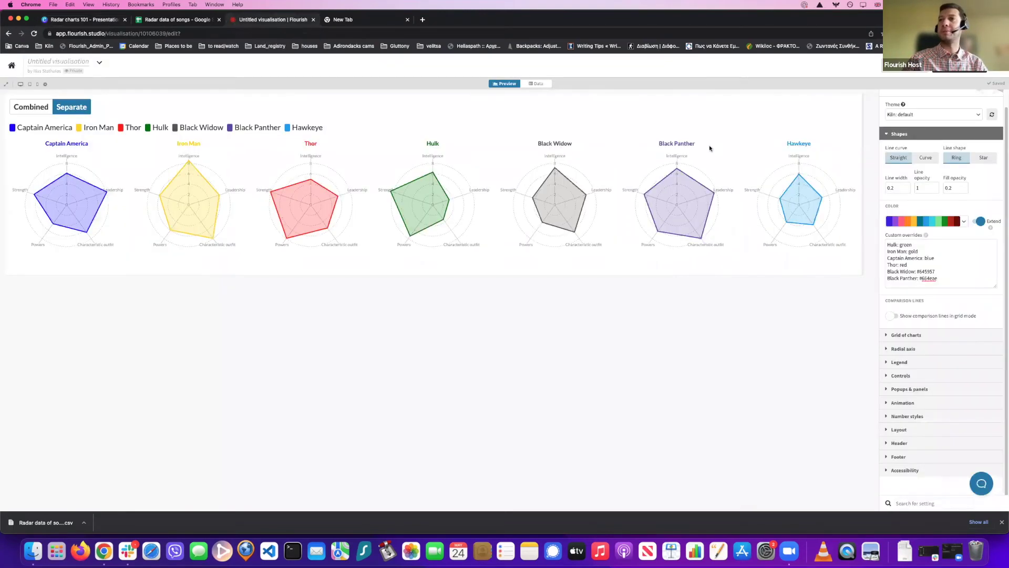
Step: Try fixed layouts of 2 and 4 columns for the grid of charts, and restore the number of columns to Auto
click(942, 335)
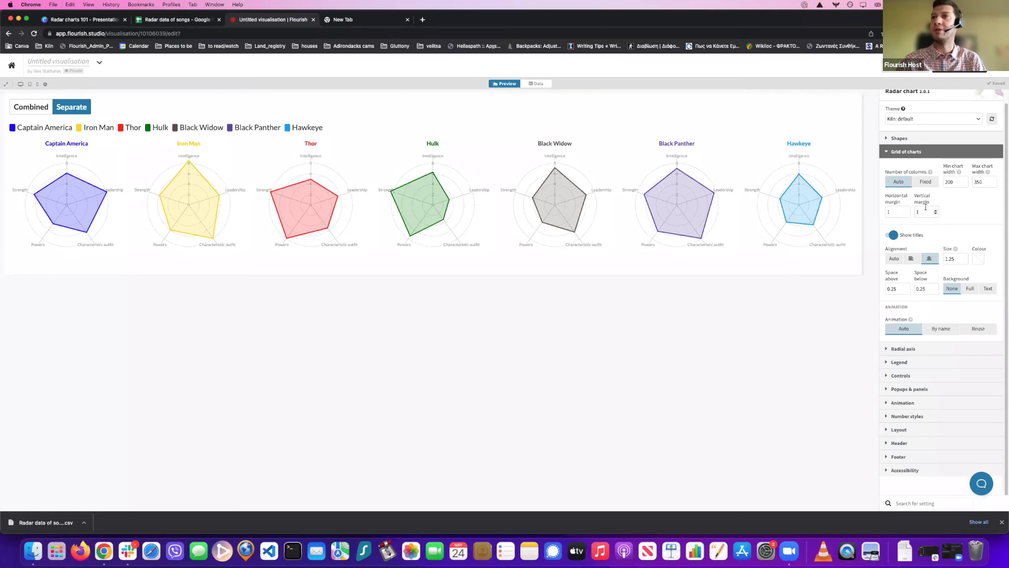
click(927, 183)
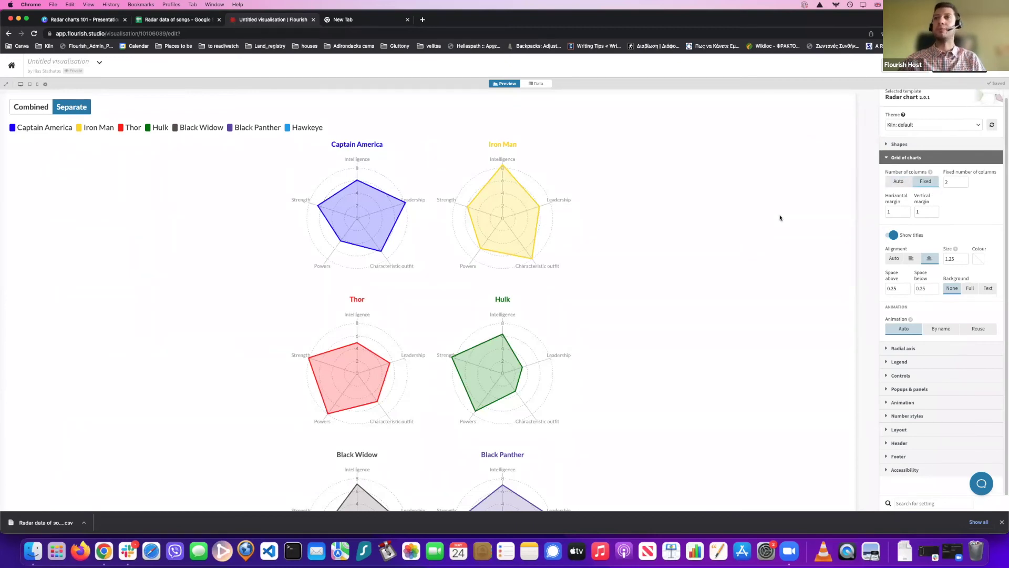
scroll(780, 218, down, 1)
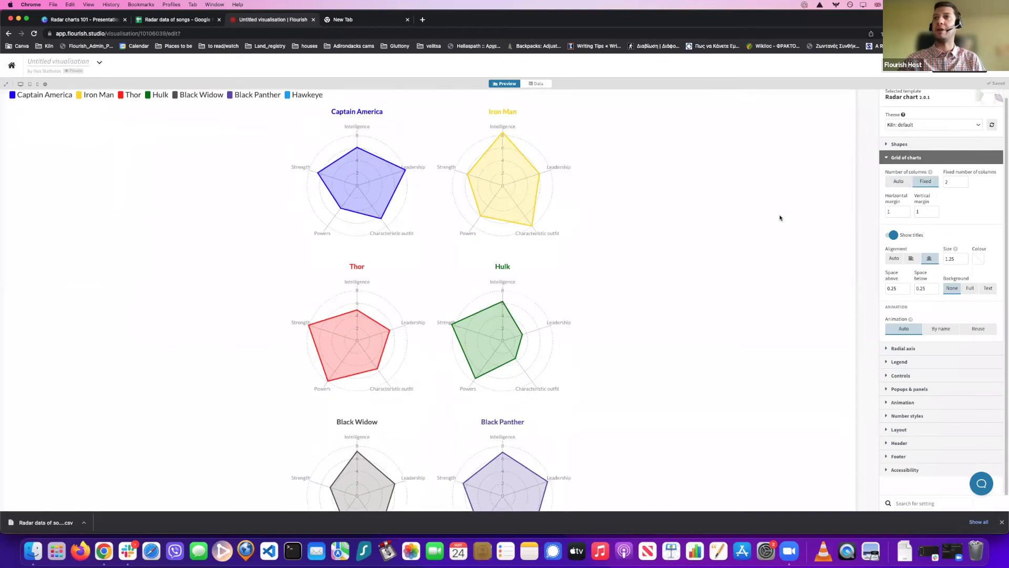
click(965, 180)
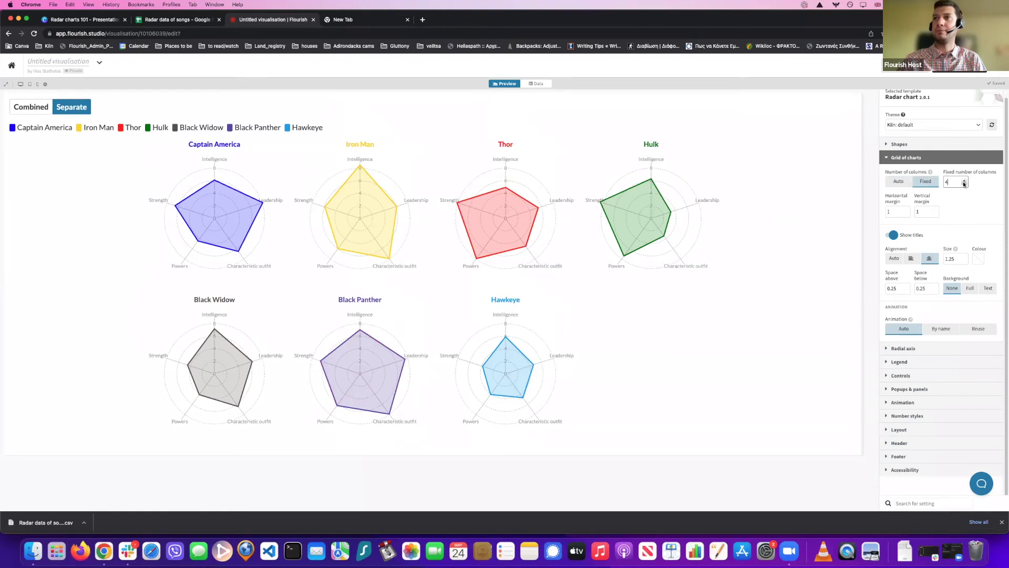
click(965, 184)
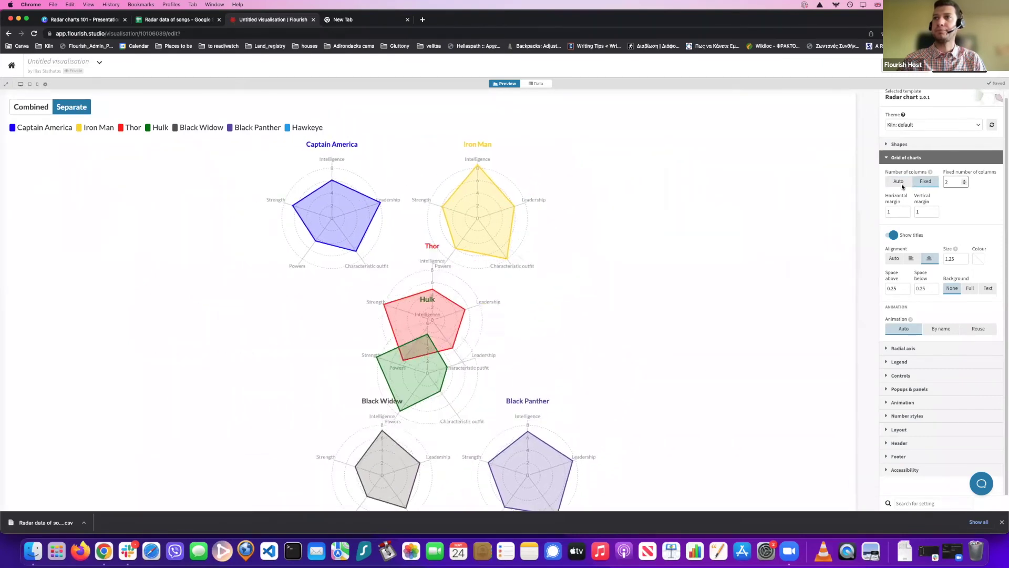
click(900, 182)
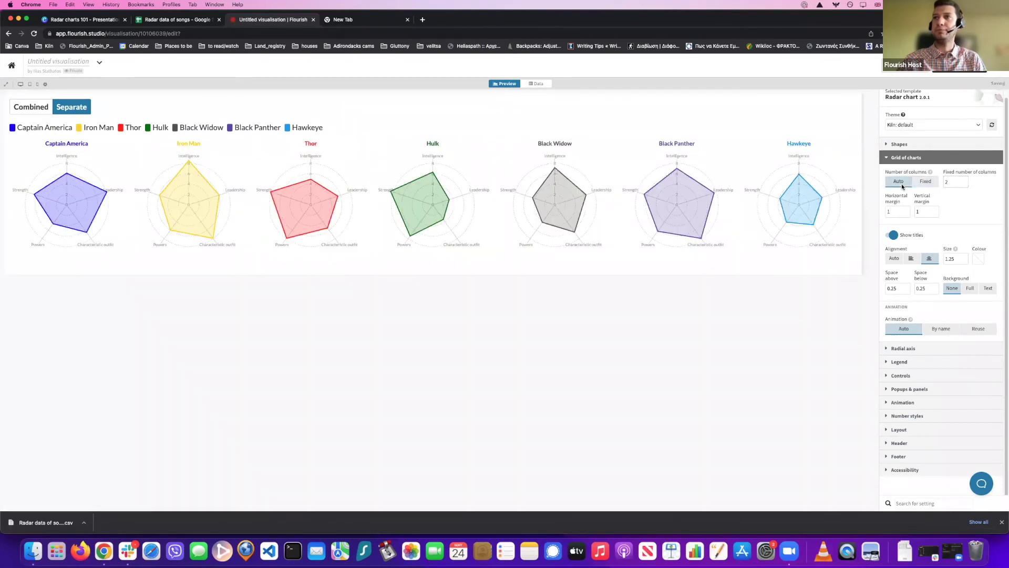
click(920, 158)
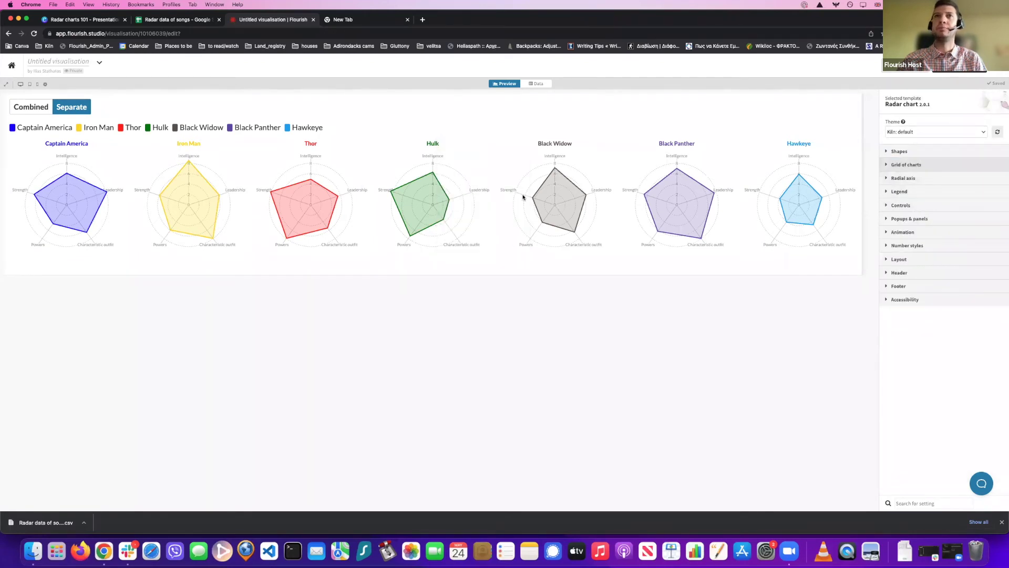
Step: Switch to the Canva presentation and show the Useful features slide about outer labels and popups and panels
key(super+1)
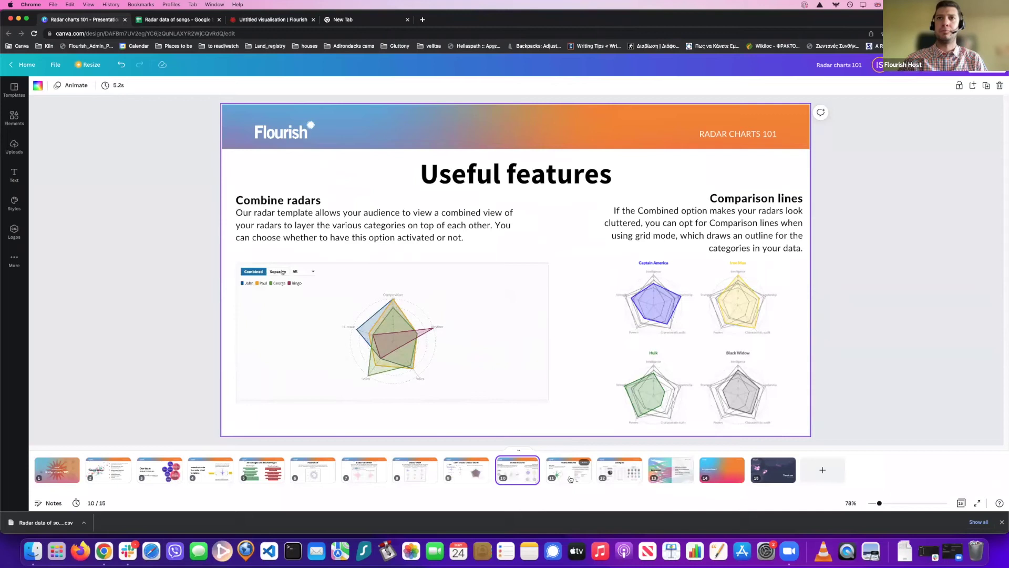
click(569, 476)
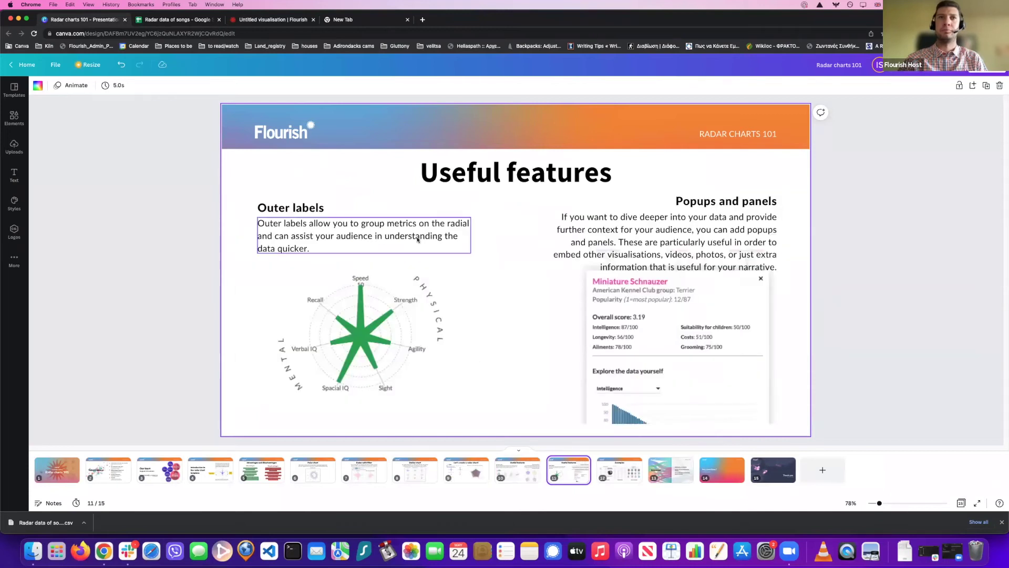
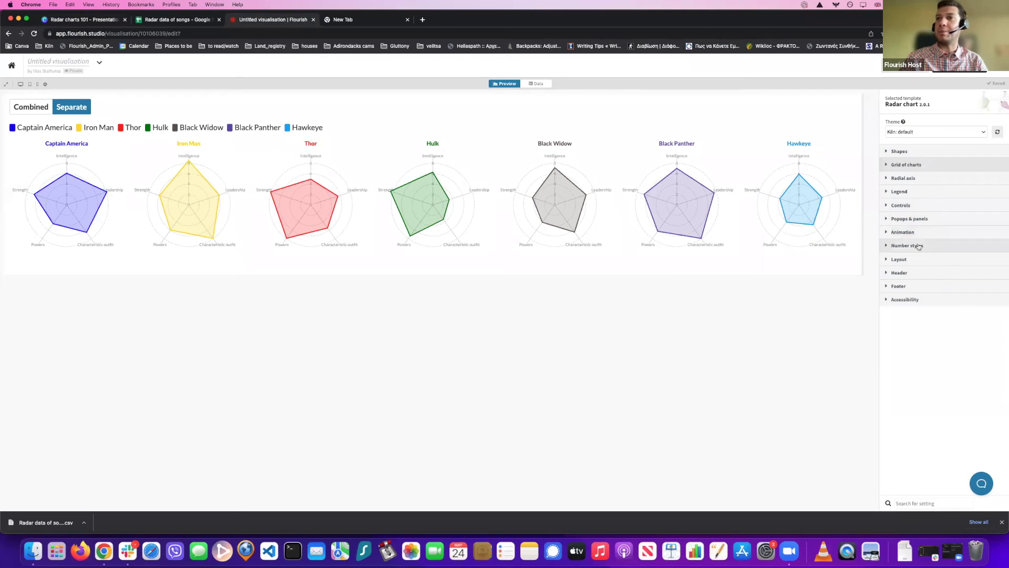
Step: Back in Flourish, open the chart's Controls settings and preview the Combined radar view before returning to the Separate view
click(928, 205)
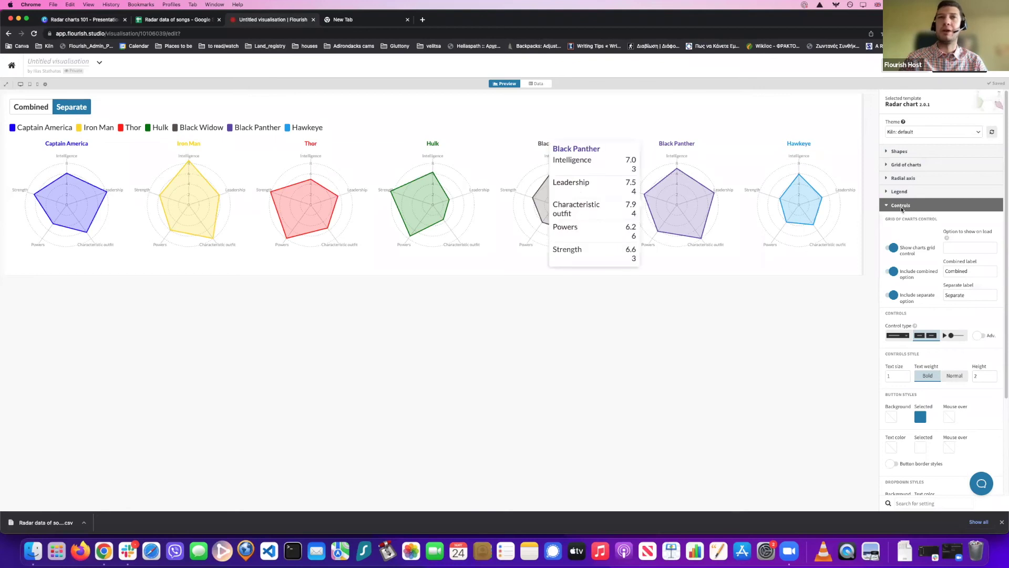
click(38, 110)
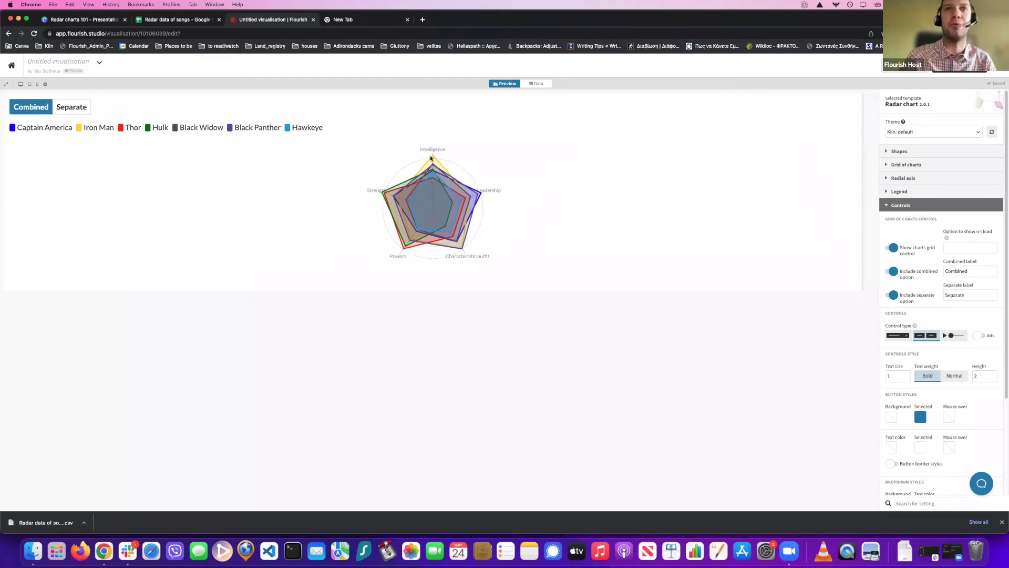
mouse_move(433, 159)
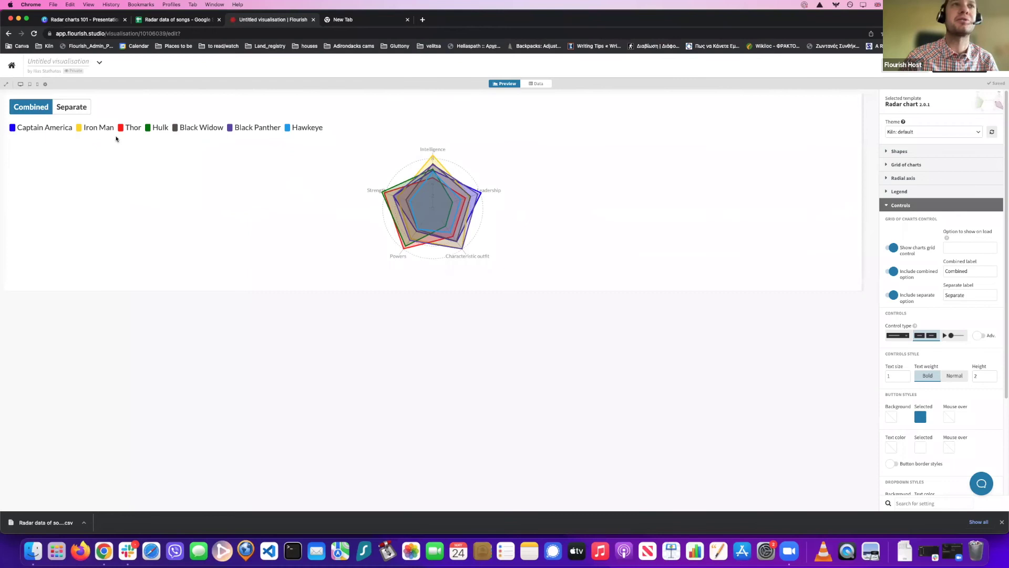
click(70, 111)
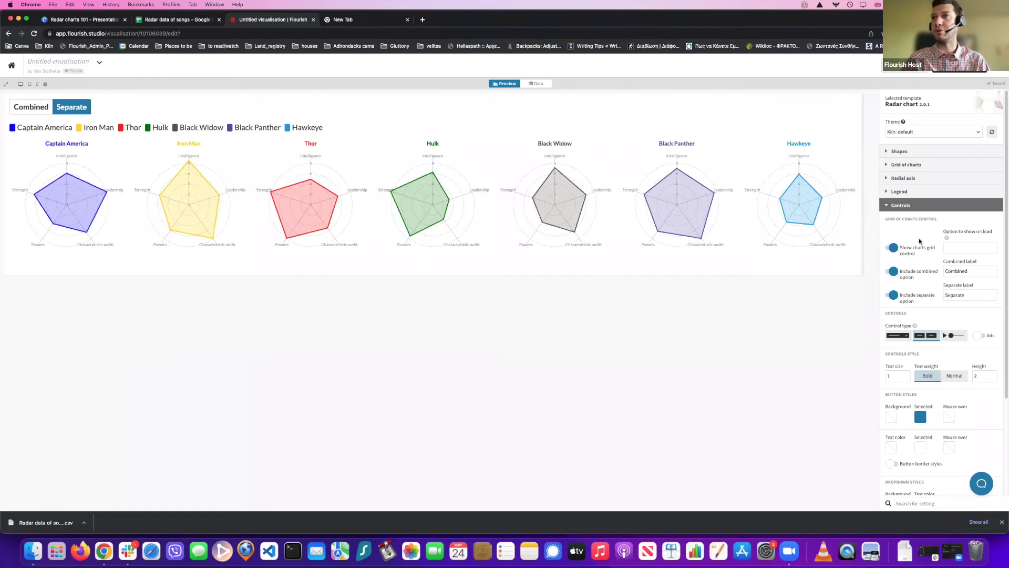
Step: Examine the Controls, Animation and Number styles settings, and view the popup shown on the Black Panther radar
scroll(963, 294, down, 5)
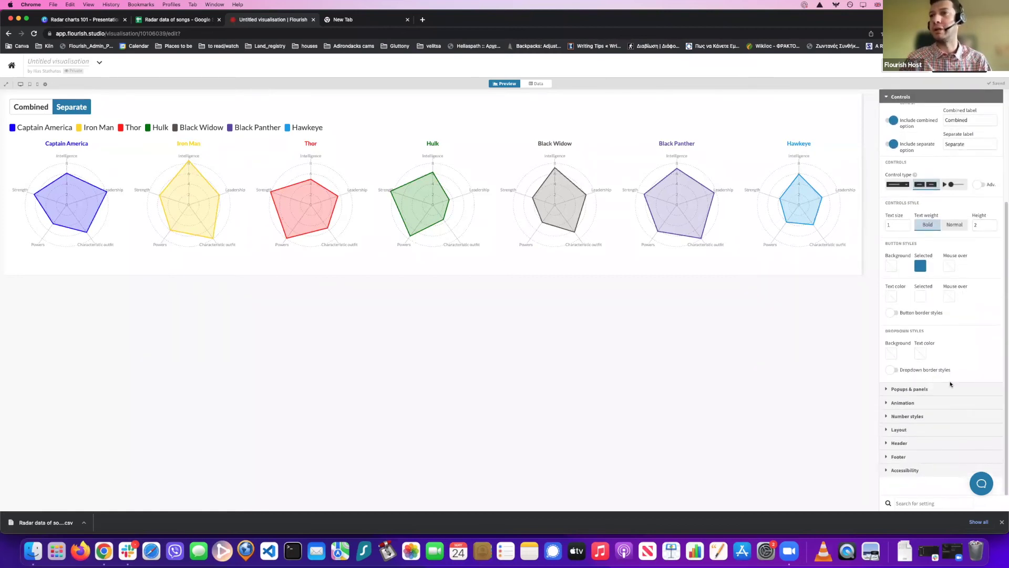
click(941, 402)
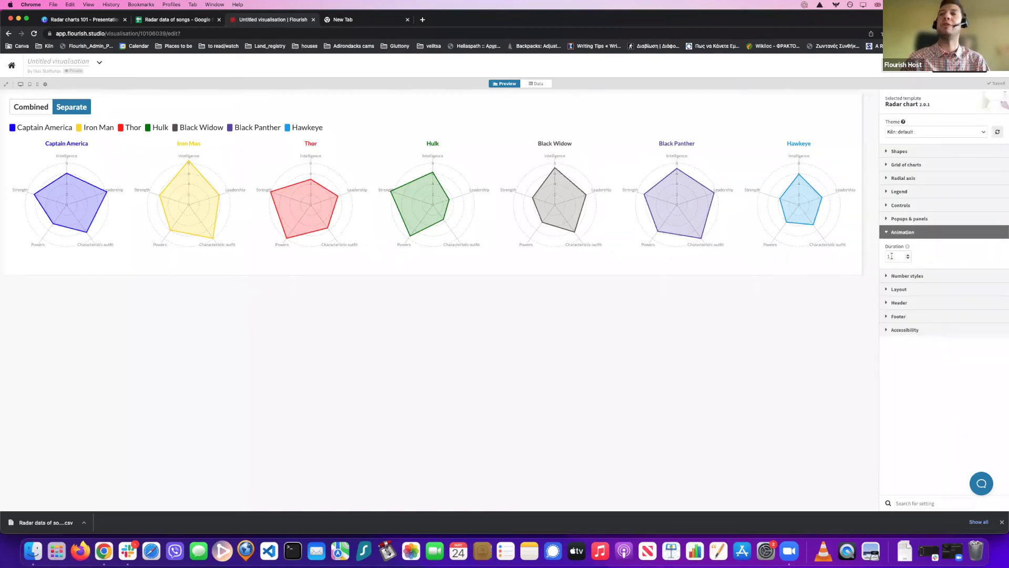
mouse_move(658, 203)
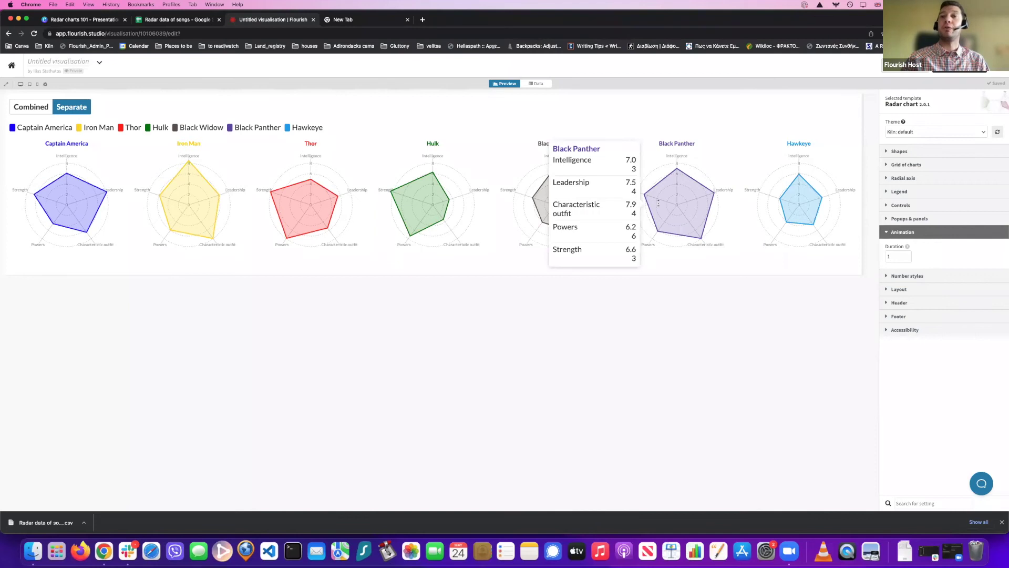
click(923, 232)
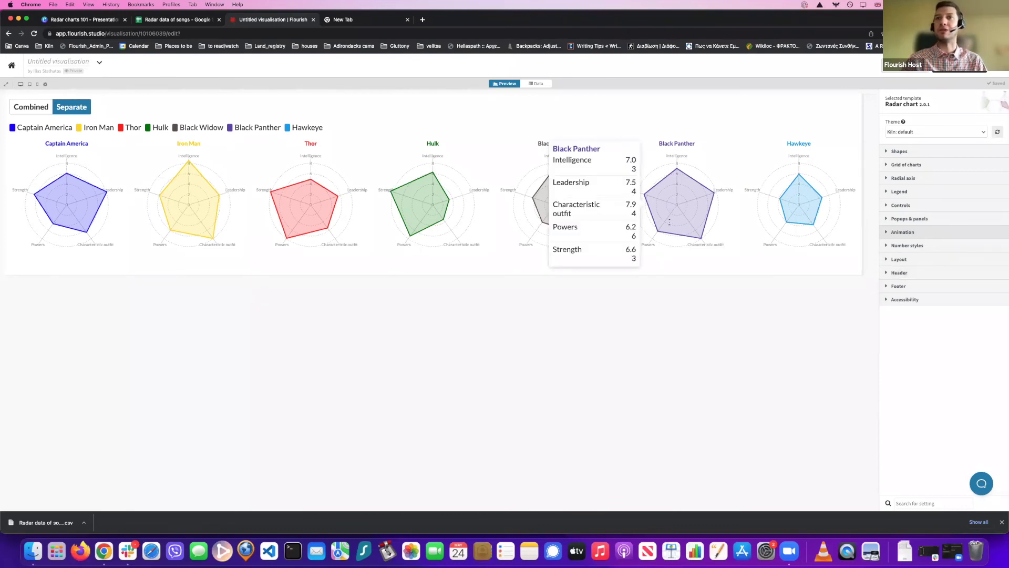
mouse_move(817, 209)
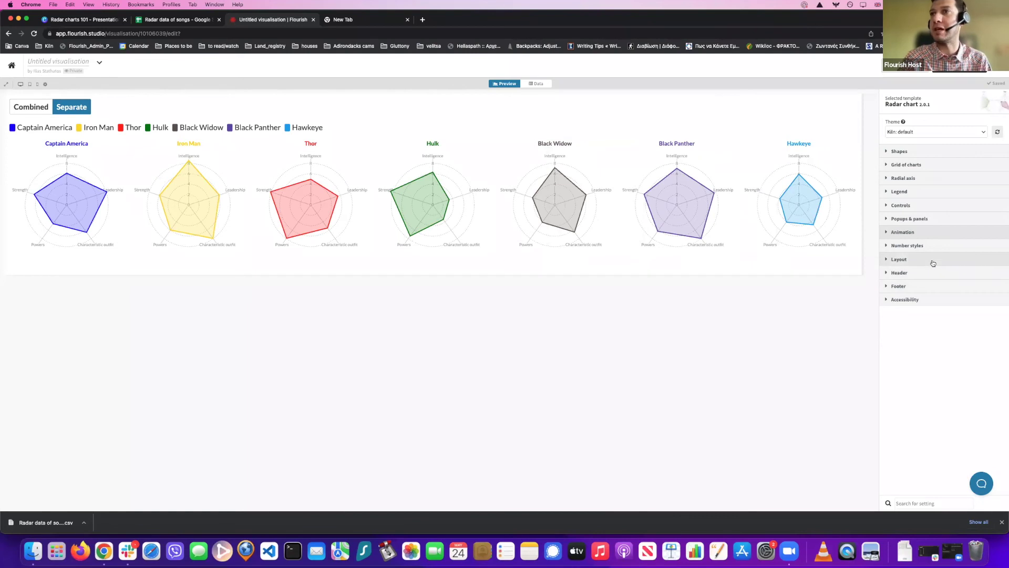
click(945, 247)
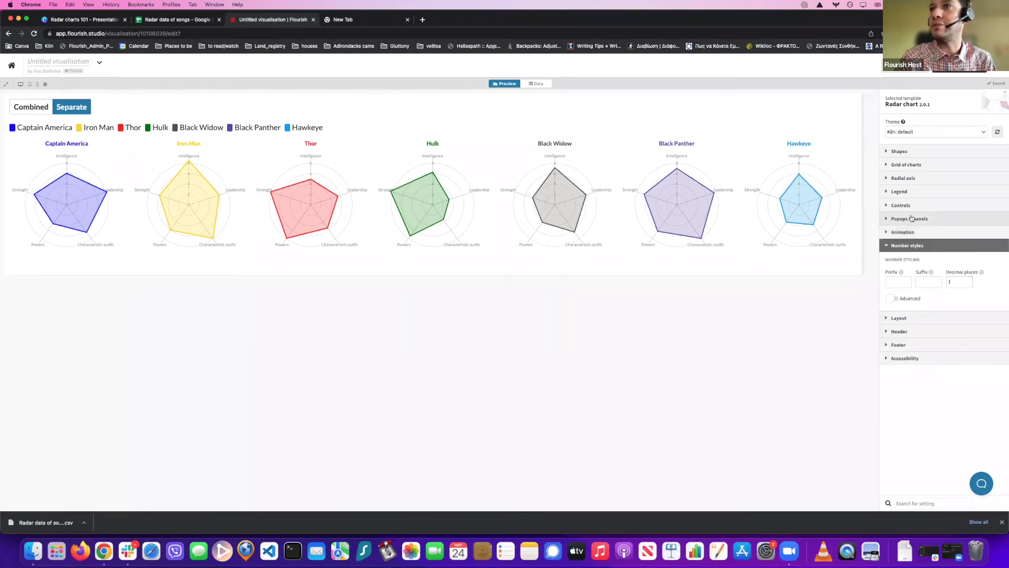
click(910, 247)
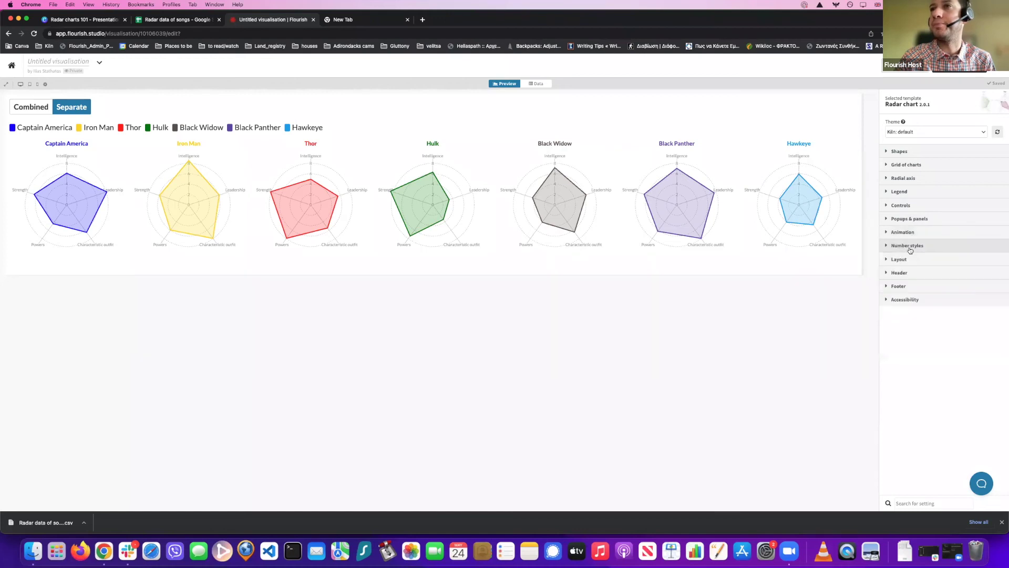
Step: Show the popup styles in the Popups & panels settings and set the popup max width to 14
click(937, 219)
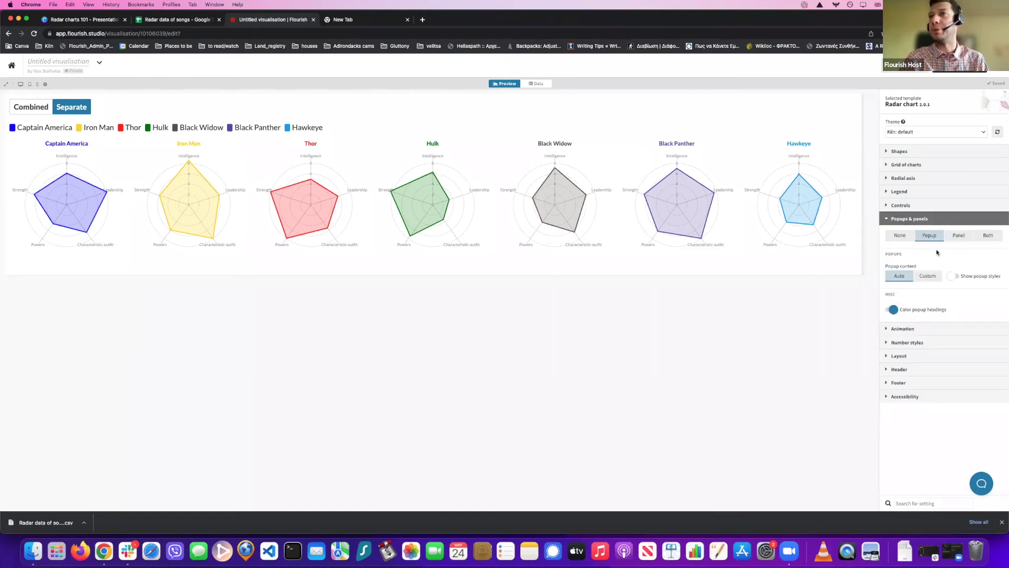
click(954, 277)
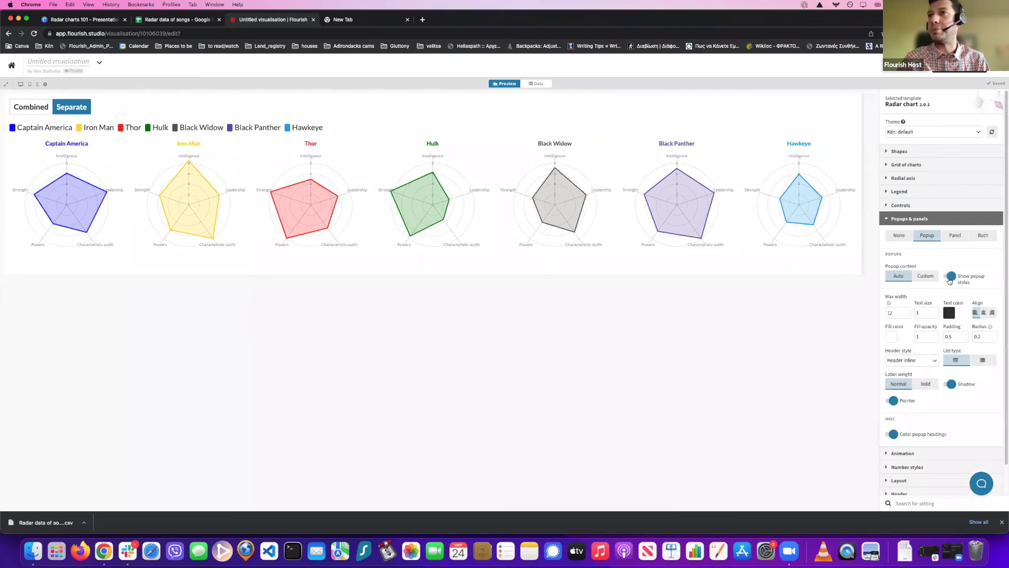
click(907, 312)
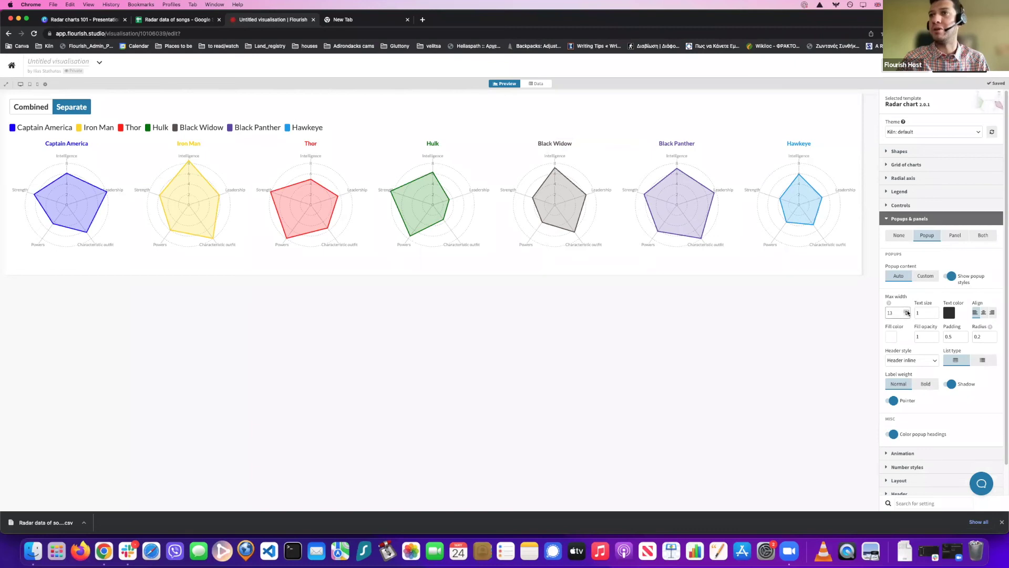
click(858, 341)
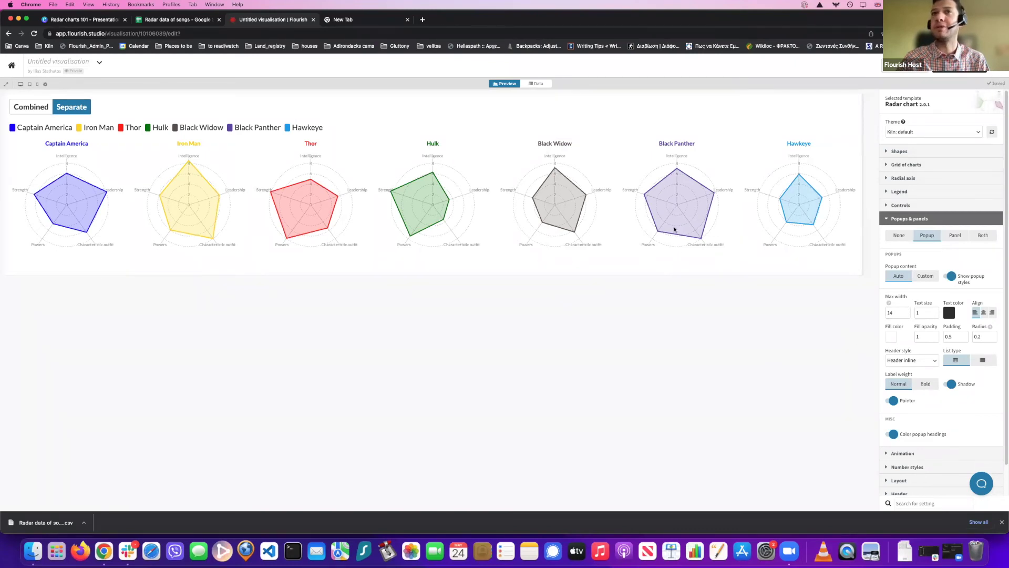
Step: View the popups on the Black Panther, Hawkeye and Black Widow radars
mouse_move(675, 229)
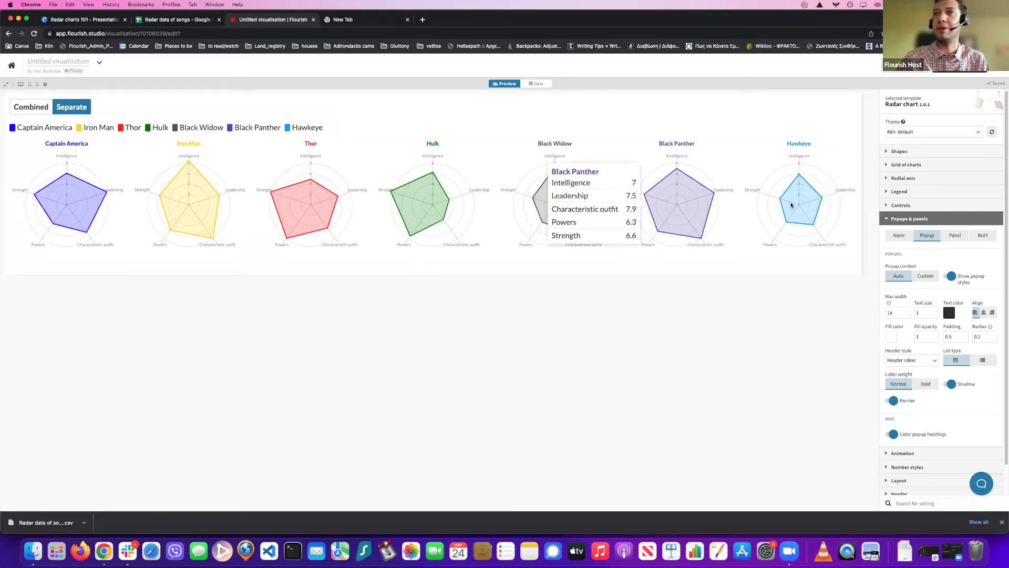
mouse_move(792, 204)
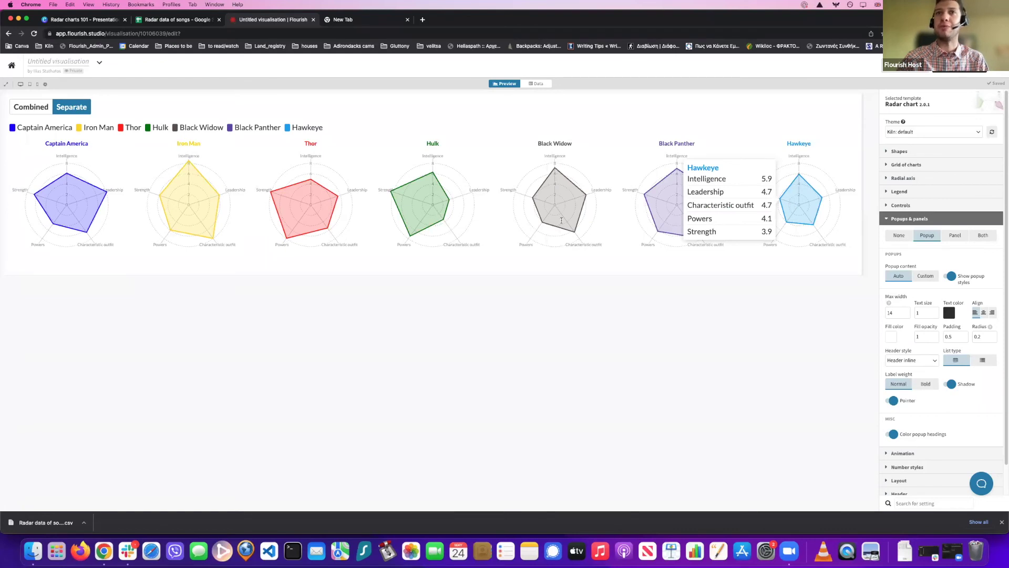
mouse_move(562, 220)
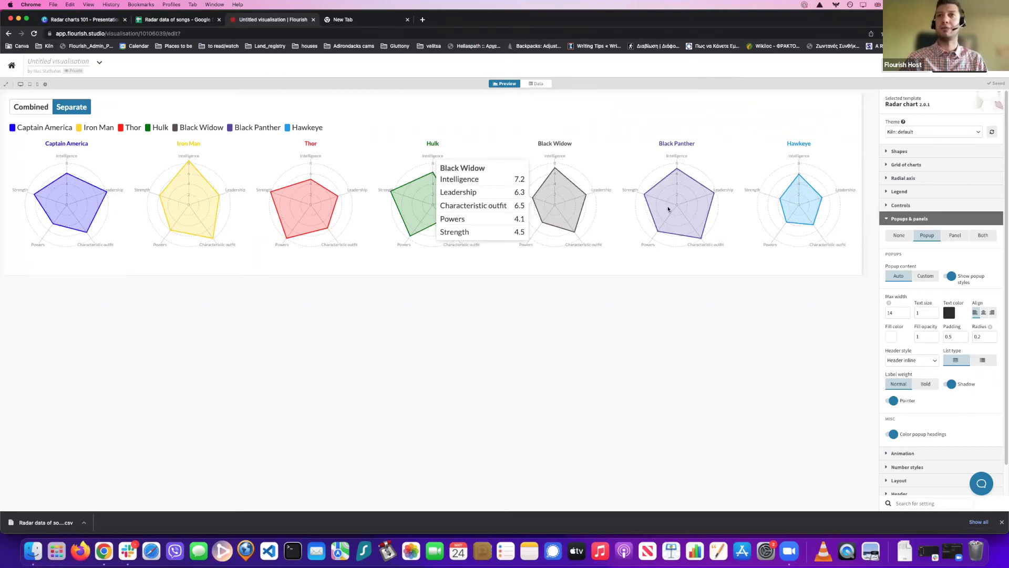
mouse_move(669, 209)
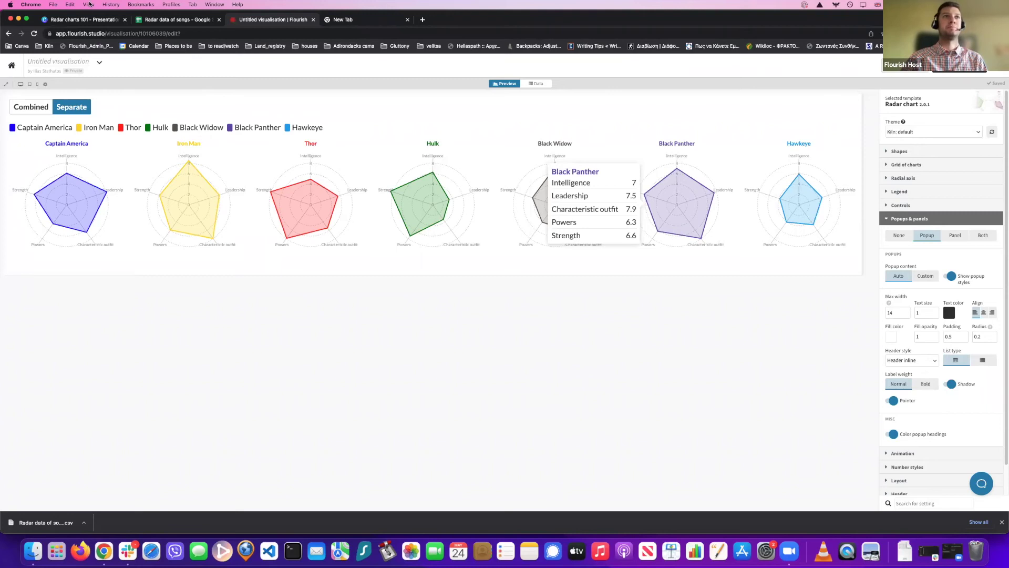
Step: Switch to the Canva presentation and present the Examples slide in full screen
click(76, 20)
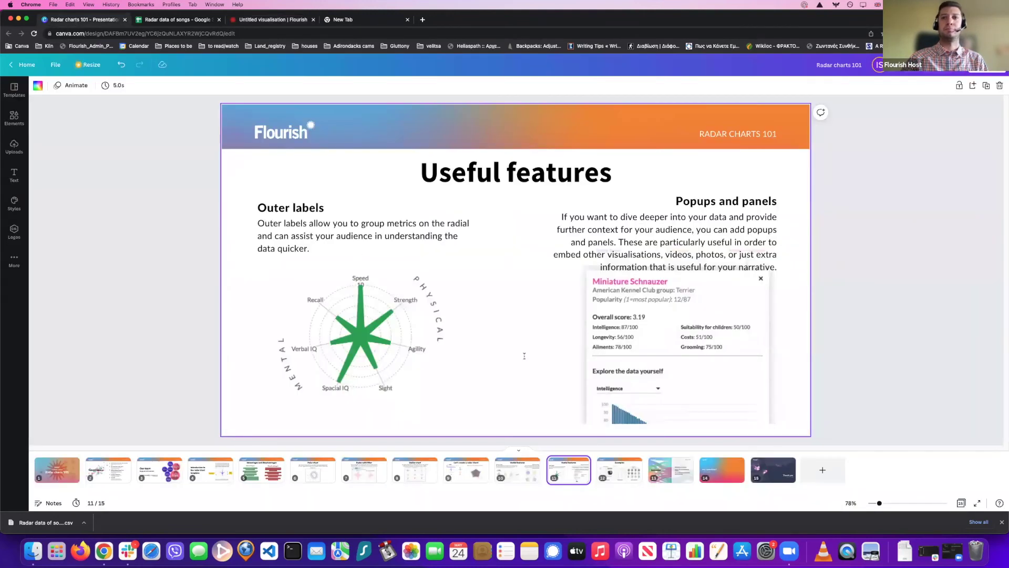
click(620, 469)
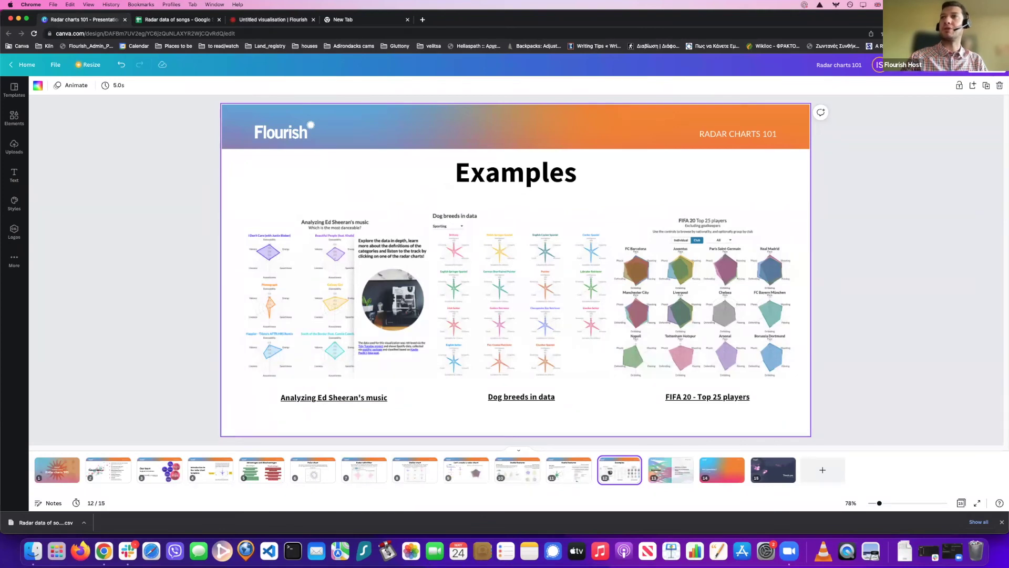
click(972, 65)
click(925, 142)
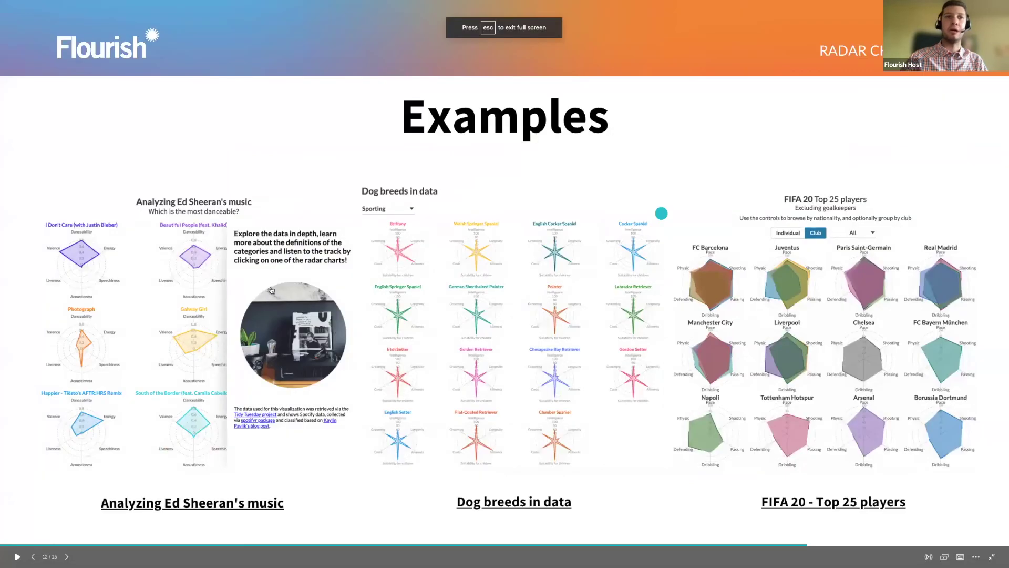
Step: Open the Analyzing Ed Sheeran's music example and examine the song panels for Beautiful People and Galway Girl, including the embedded track player
click(201, 507)
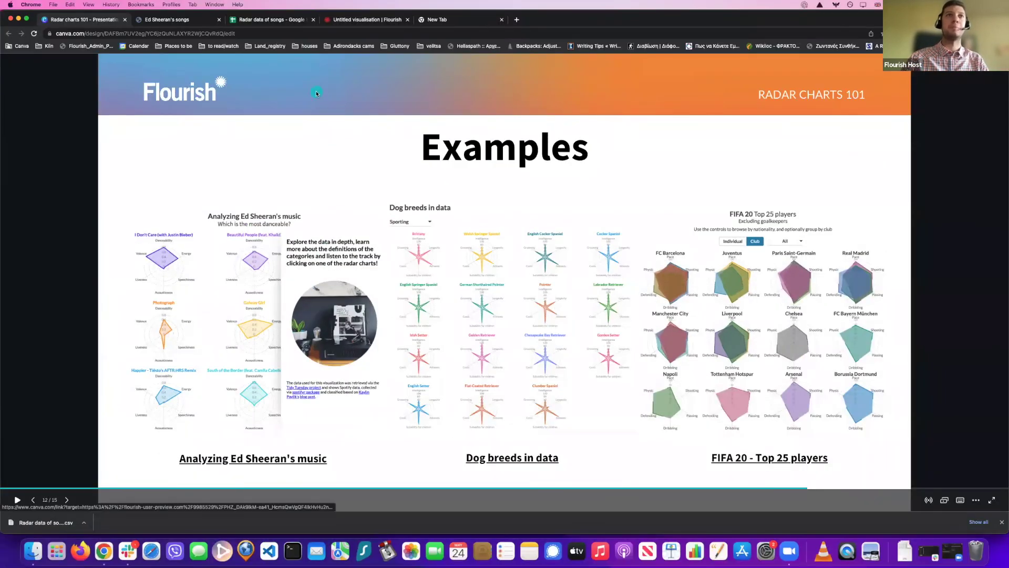
click(176, 21)
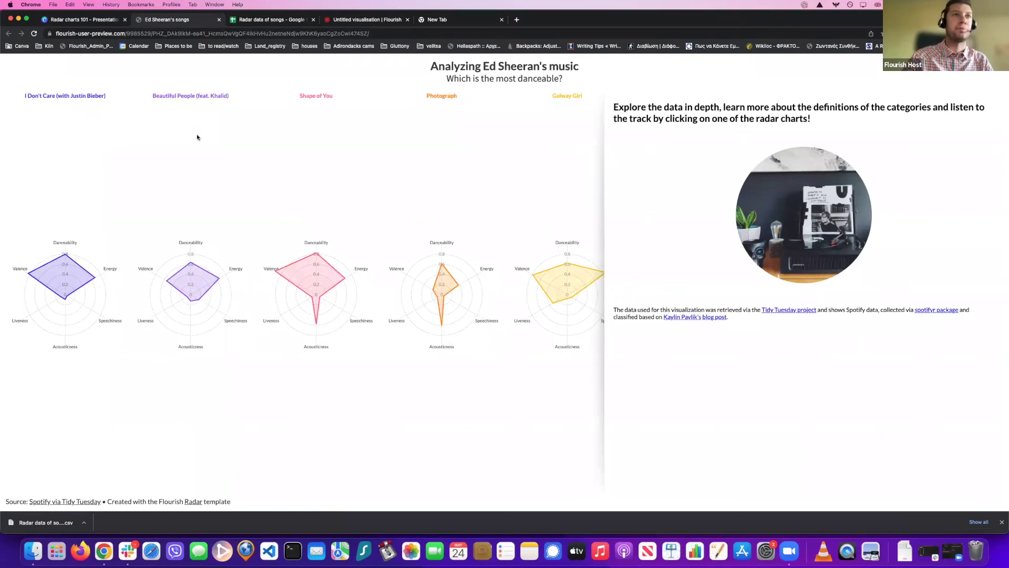
click(192, 286)
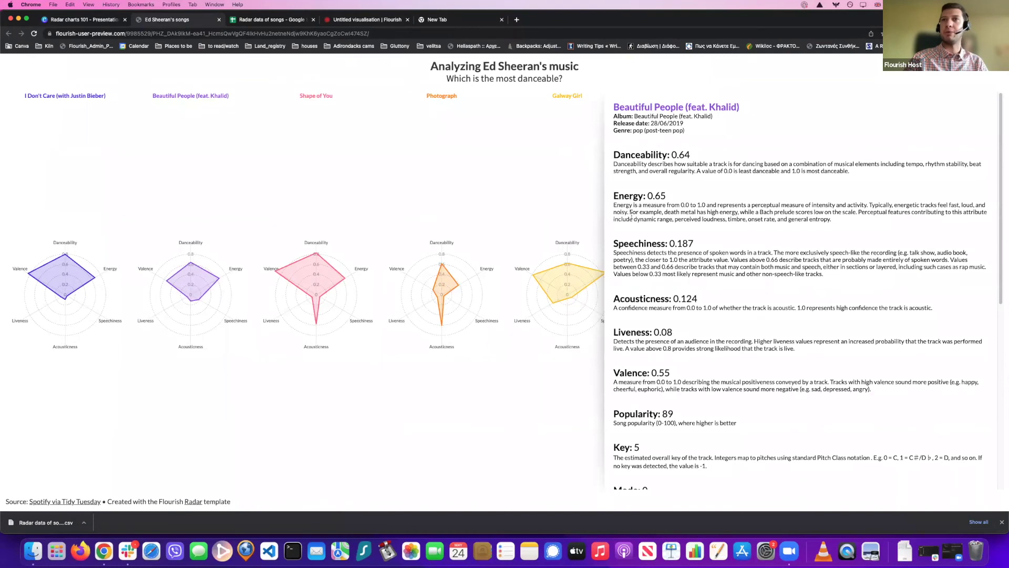
scroll(630, 215, down, 5)
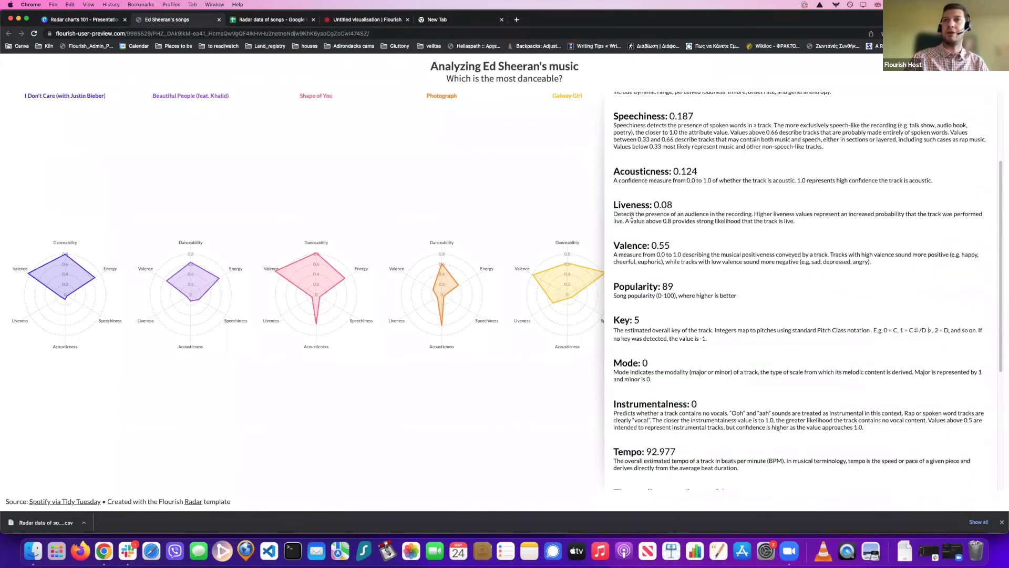
scroll(631, 215, down, 4)
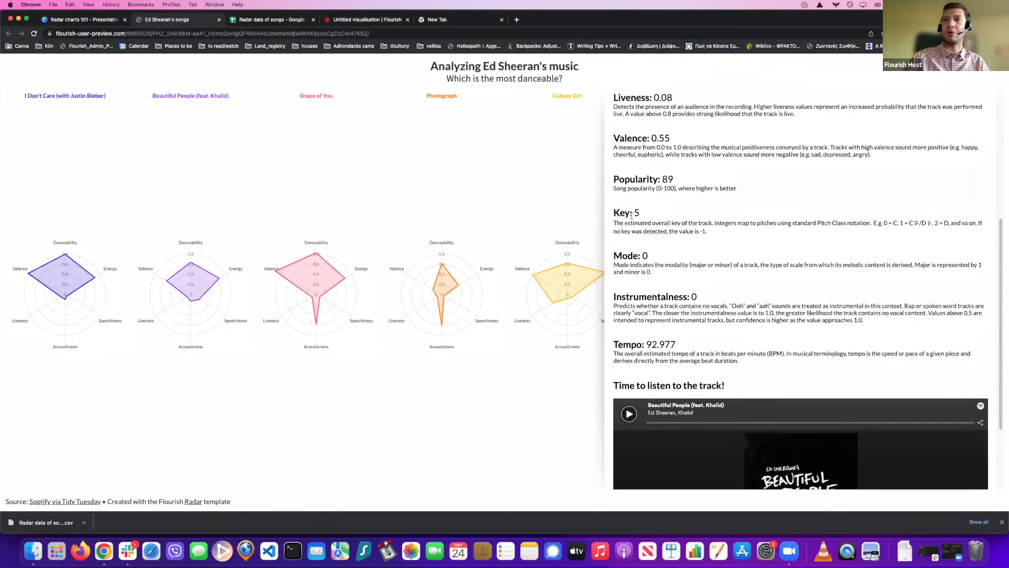
scroll(631, 216, down, 1)
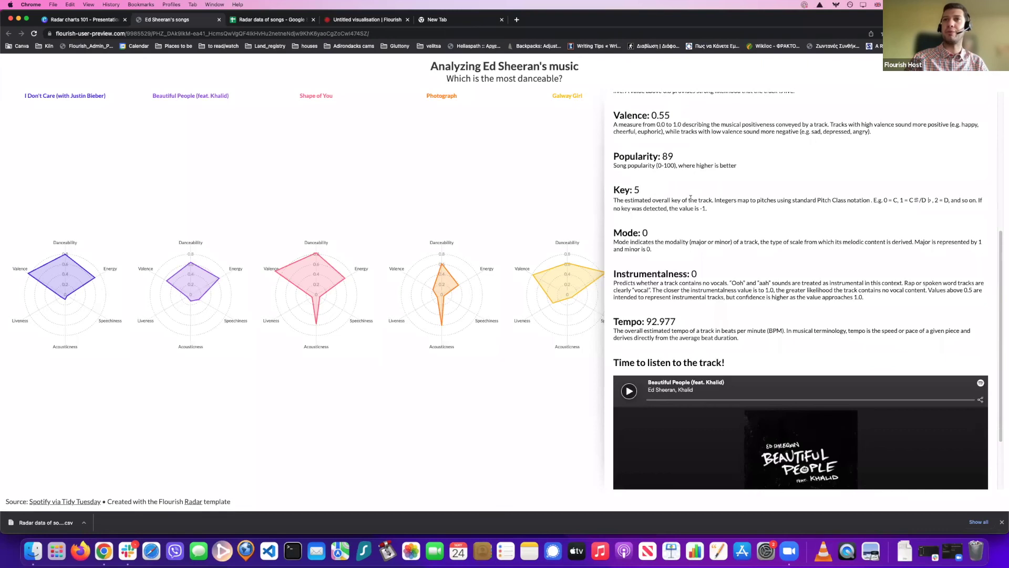
scroll(690, 198, down, 4)
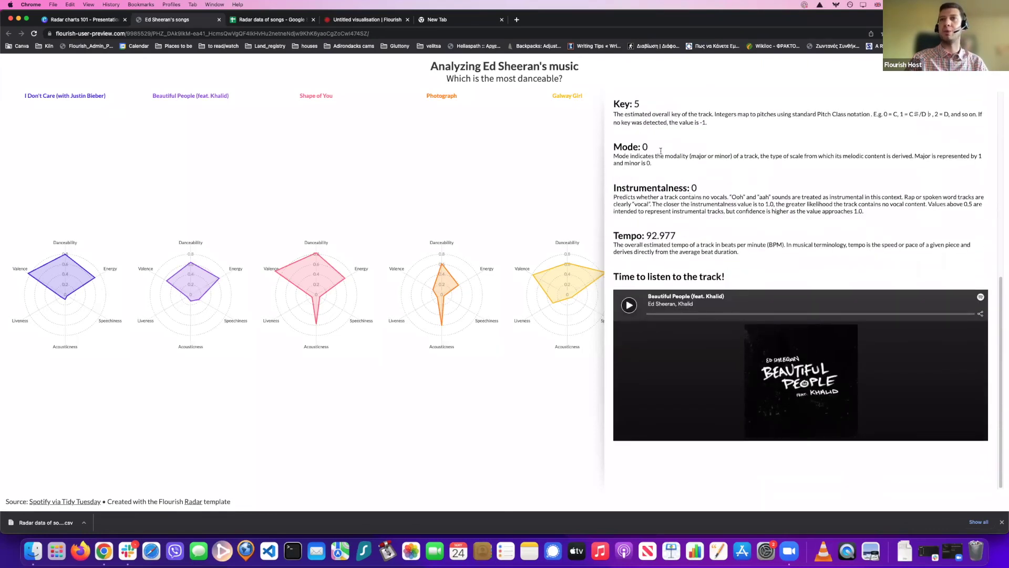
scroll(660, 151, up, 10)
scroll(662, 151, down, 10)
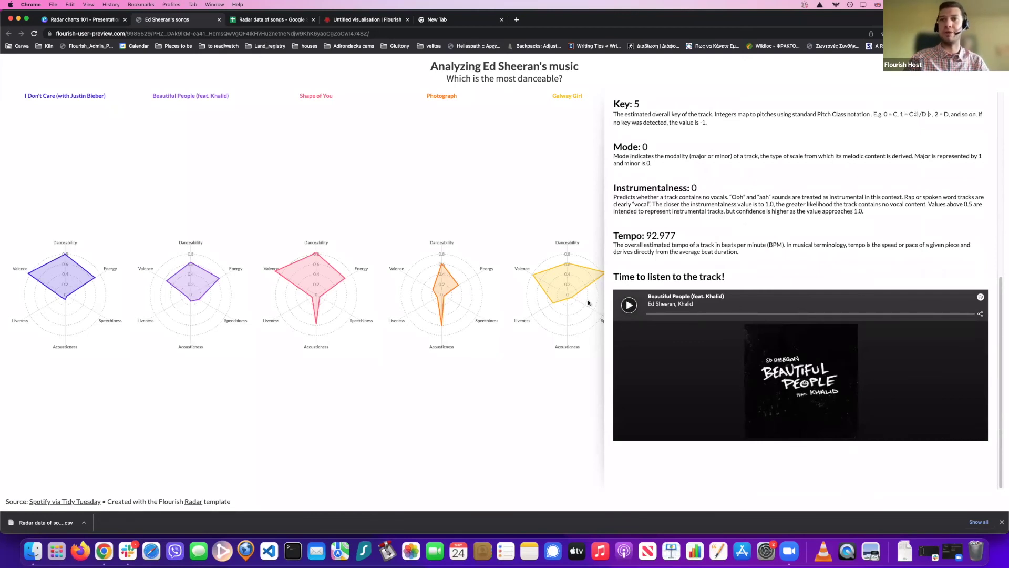
click(563, 284)
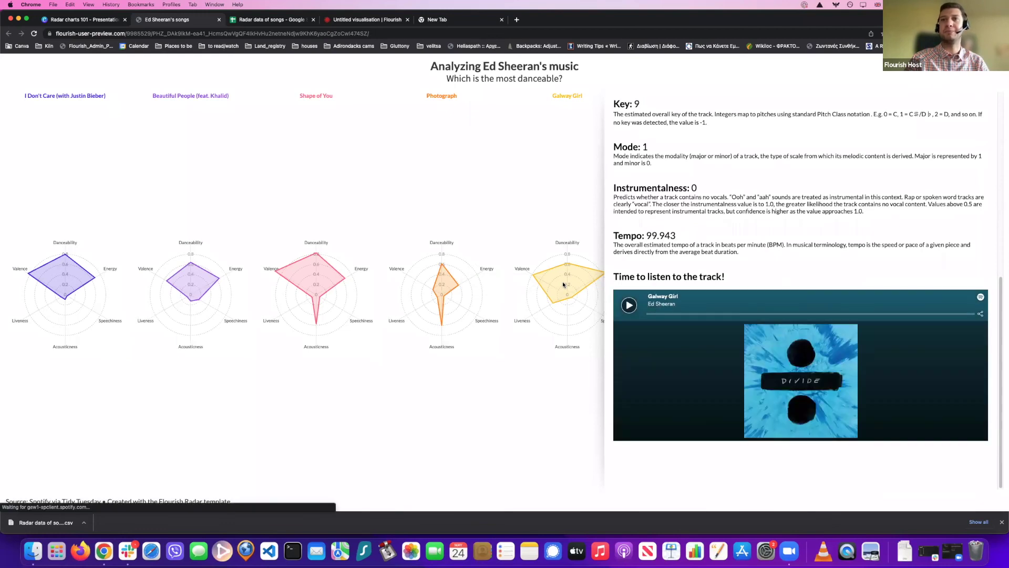
Step: Return to the Examples slide in Canva and open the Dog breeds in data example
click(367, 21)
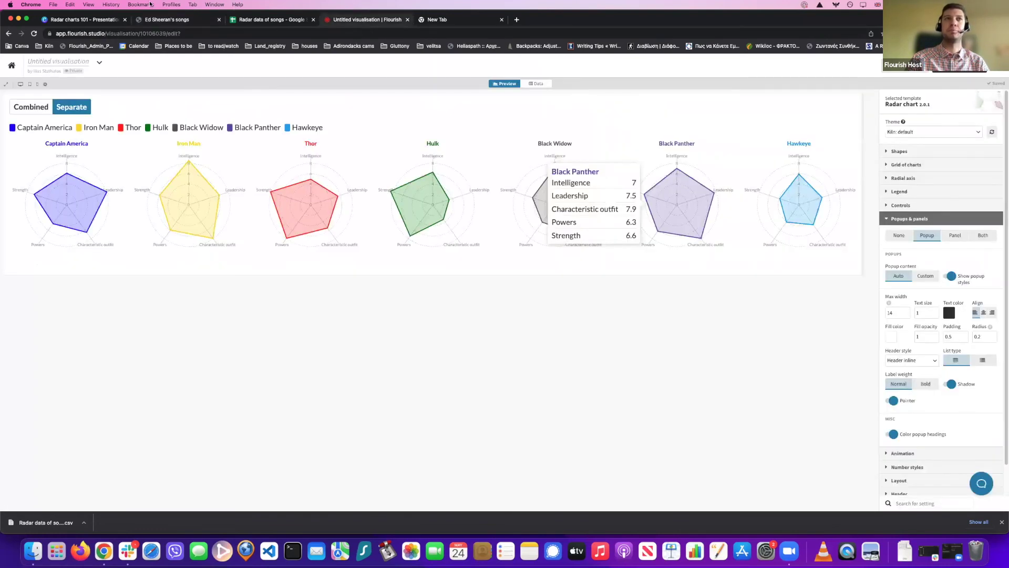
click(79, 21)
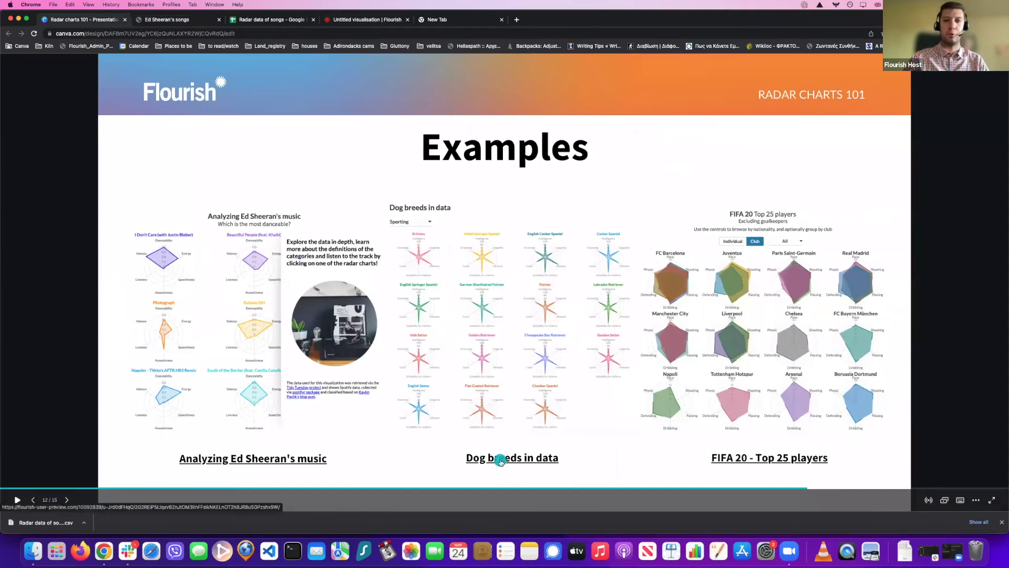
key(f)
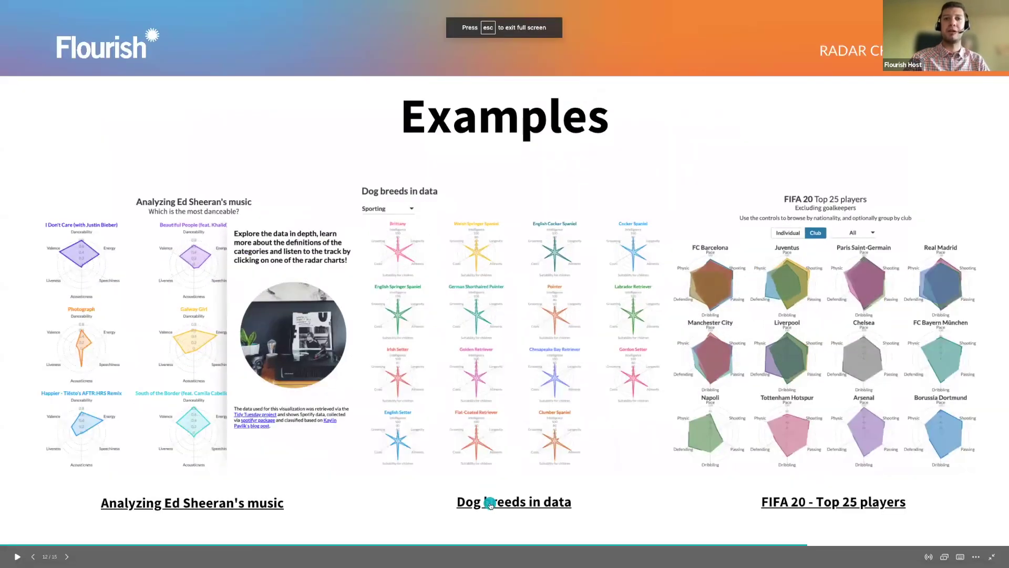
key(Escape)
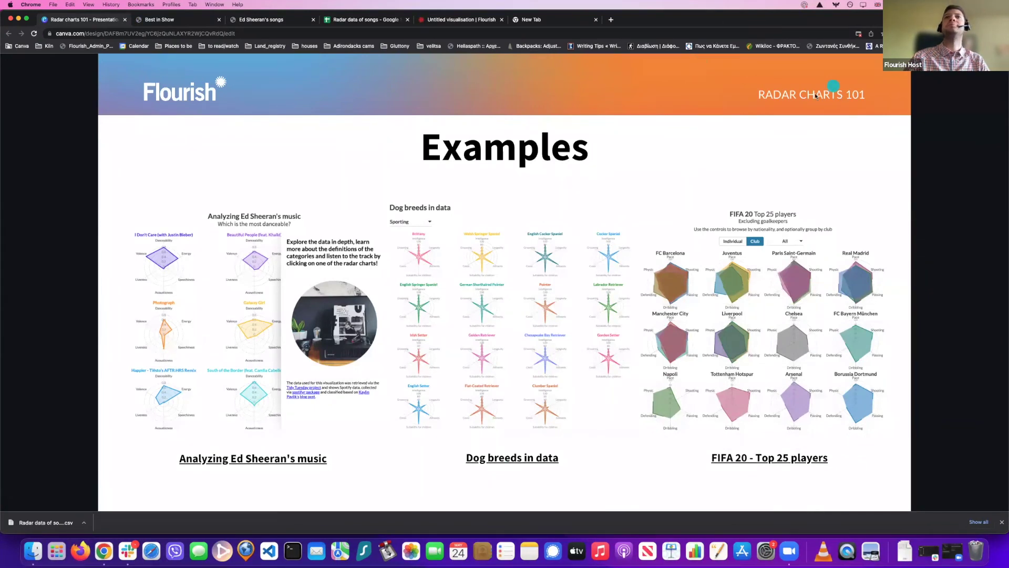
click(193, 21)
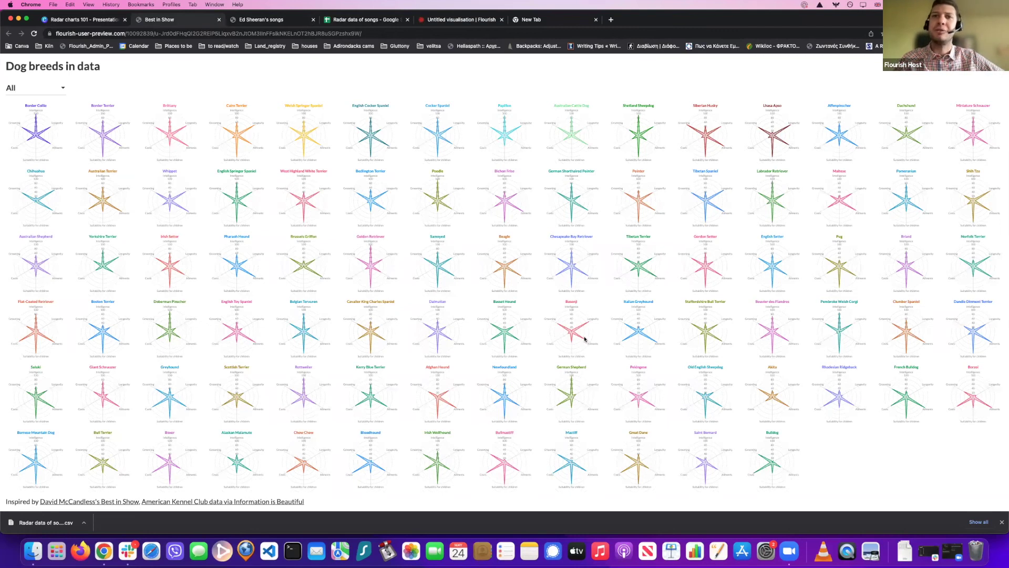
Step: Open the Samoyed panel and show its embedded bar chart by Suitability for children
click(439, 270)
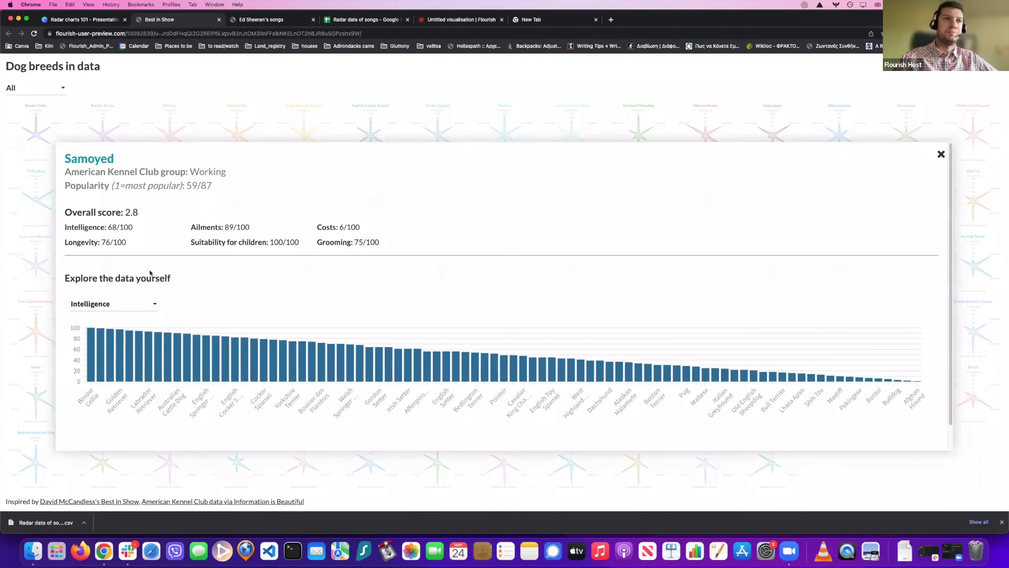
scroll(151, 271, down, 1)
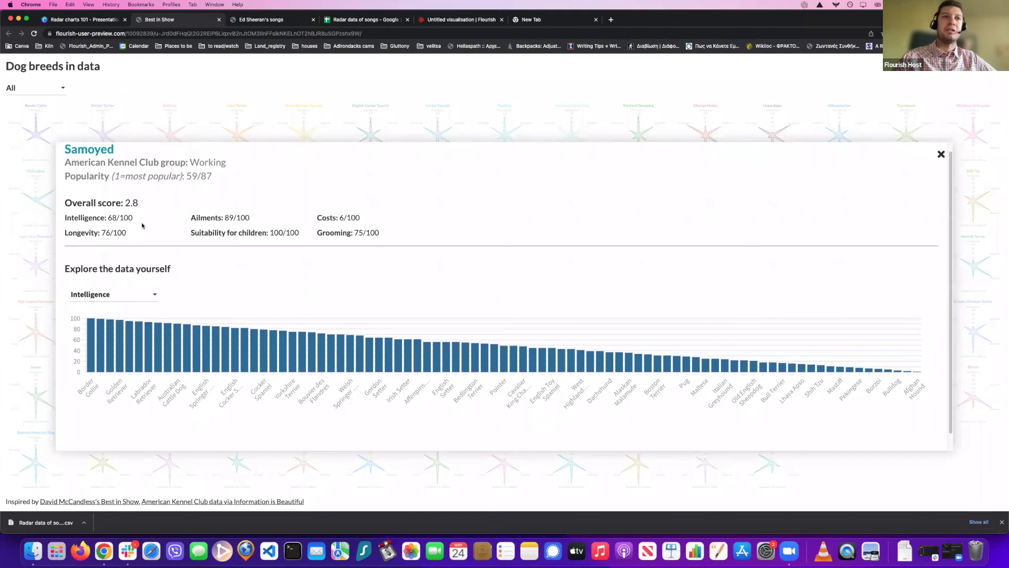
scroll(142, 225, down, 1)
click(138, 277)
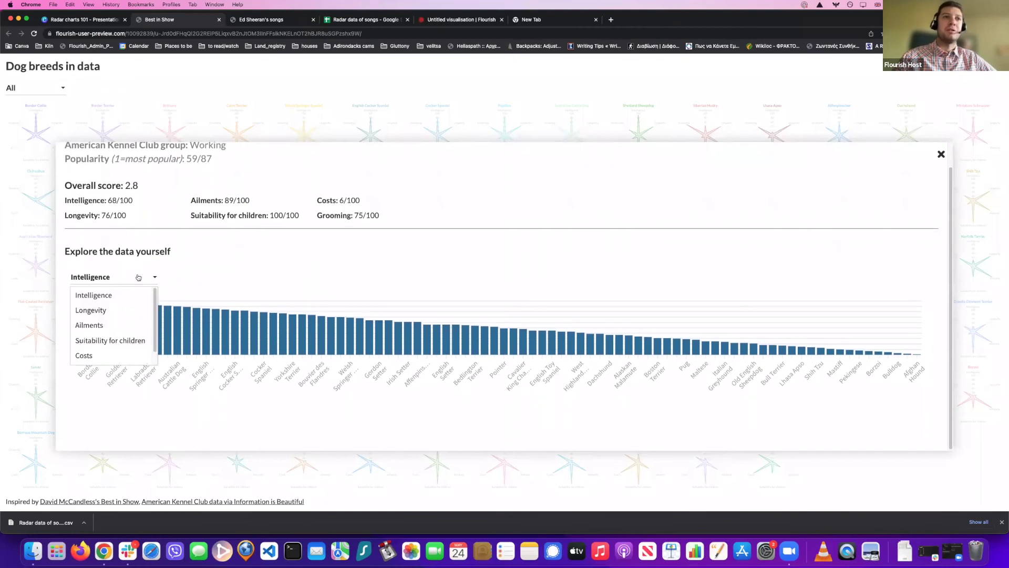
scroll(137, 310, down, 1)
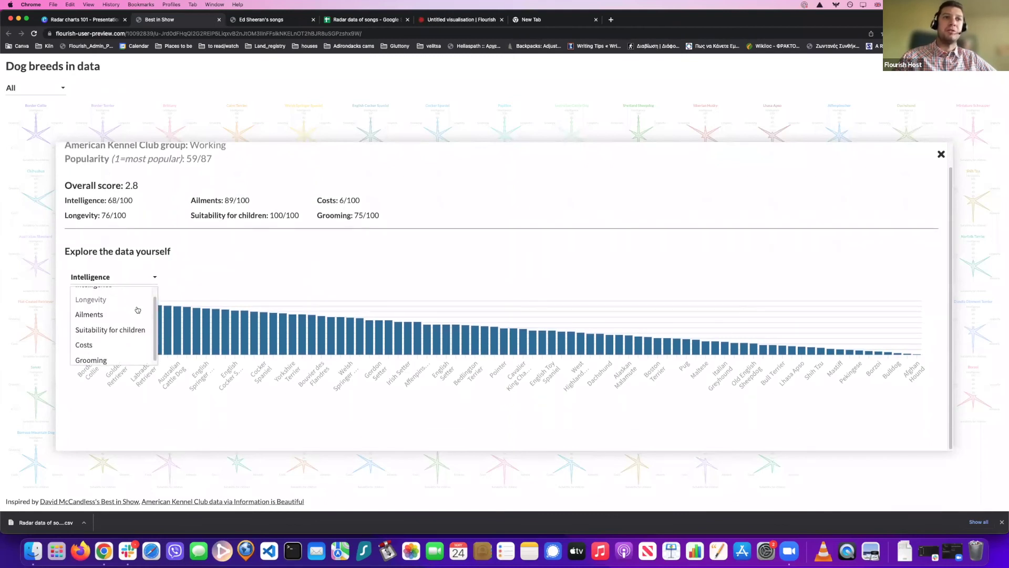
click(111, 330)
Step: Show the Samoyed panel's bar chart by Grooming and by Longevity
click(116, 278)
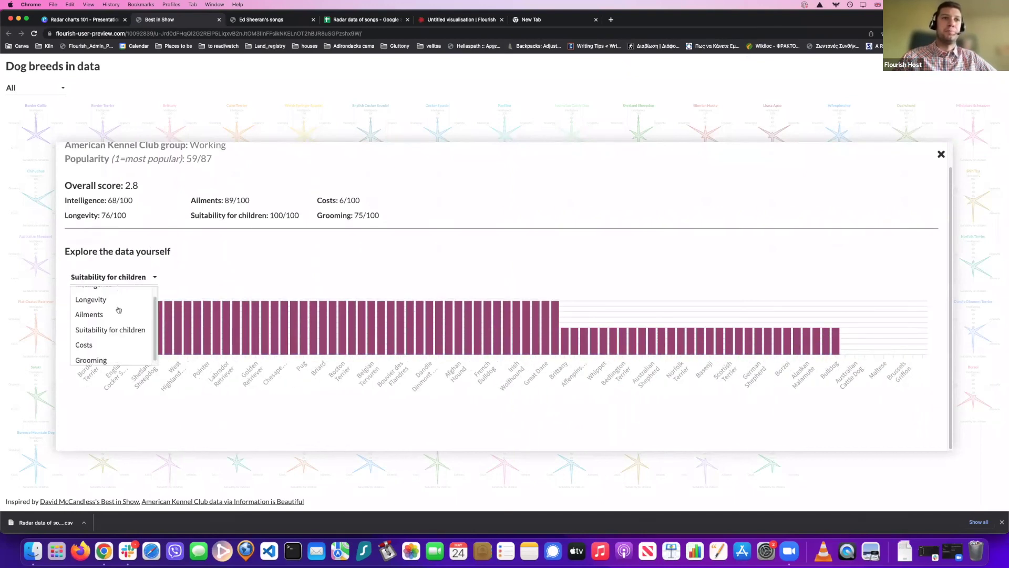
click(92, 360)
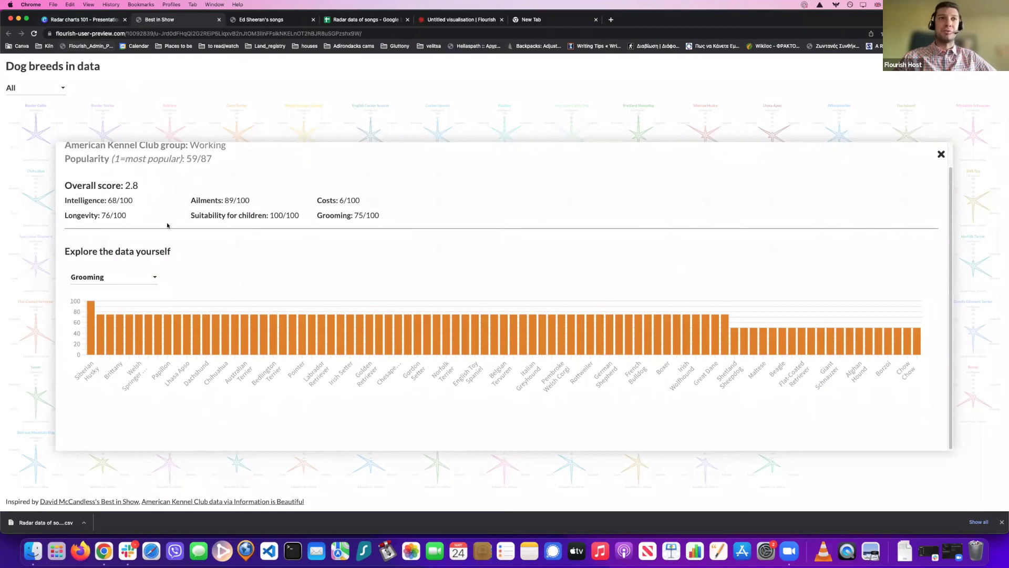
click(135, 279)
scroll(131, 349, up, 2)
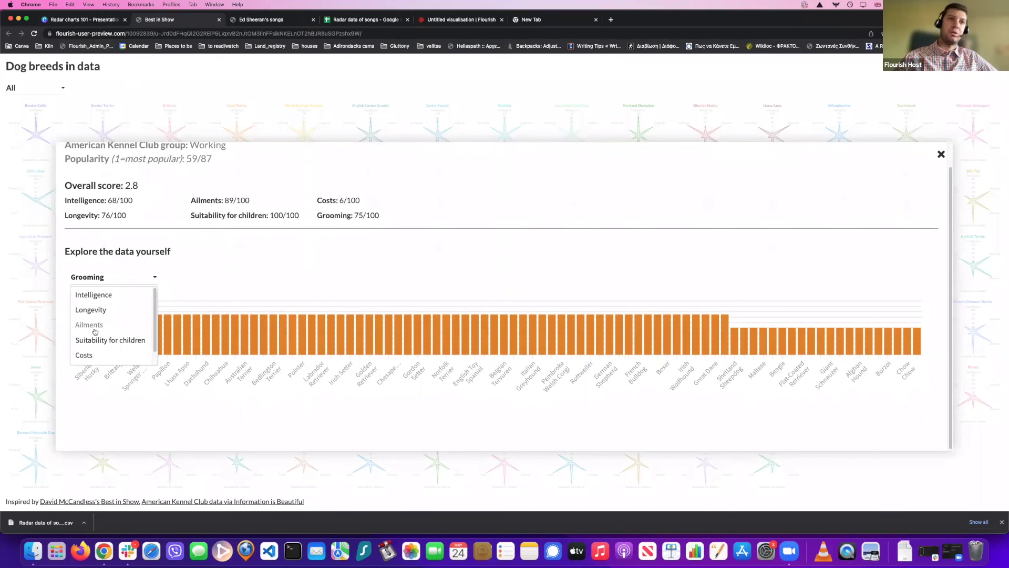
click(93, 311)
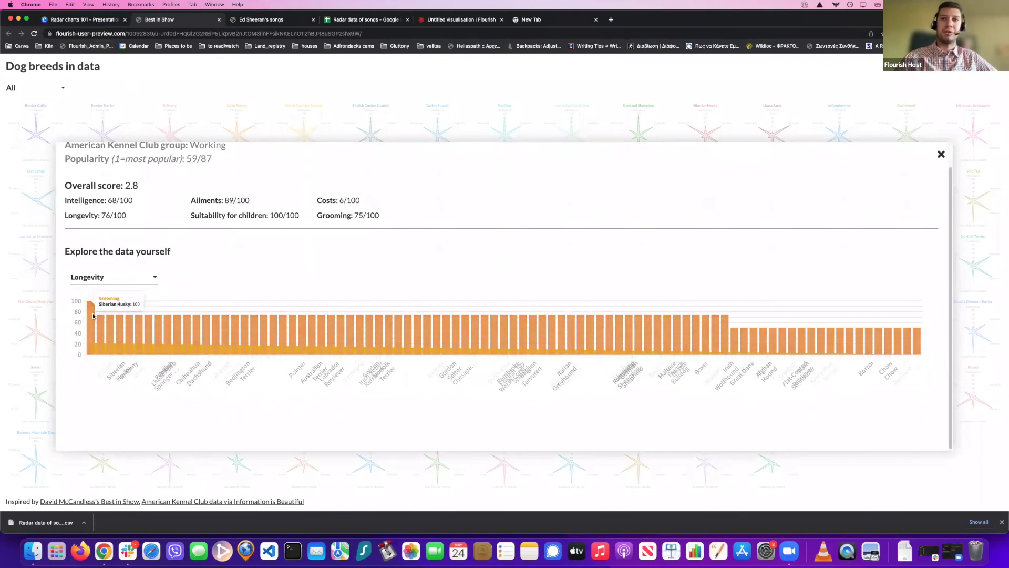
Step: Return to the Examples slide in Canva and open the FIFA 20 - Top 25 players example
click(95, 23)
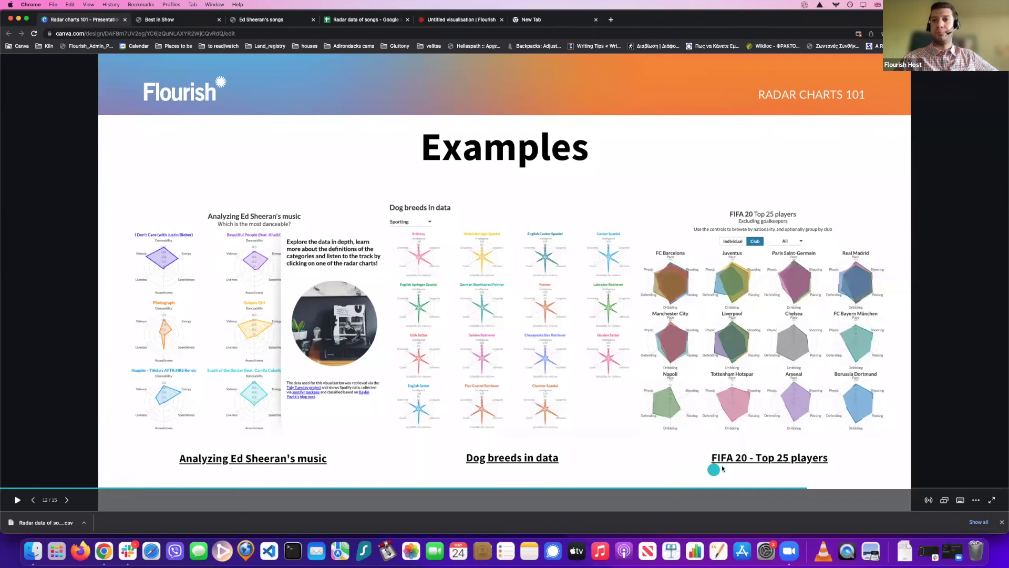
click(739, 459)
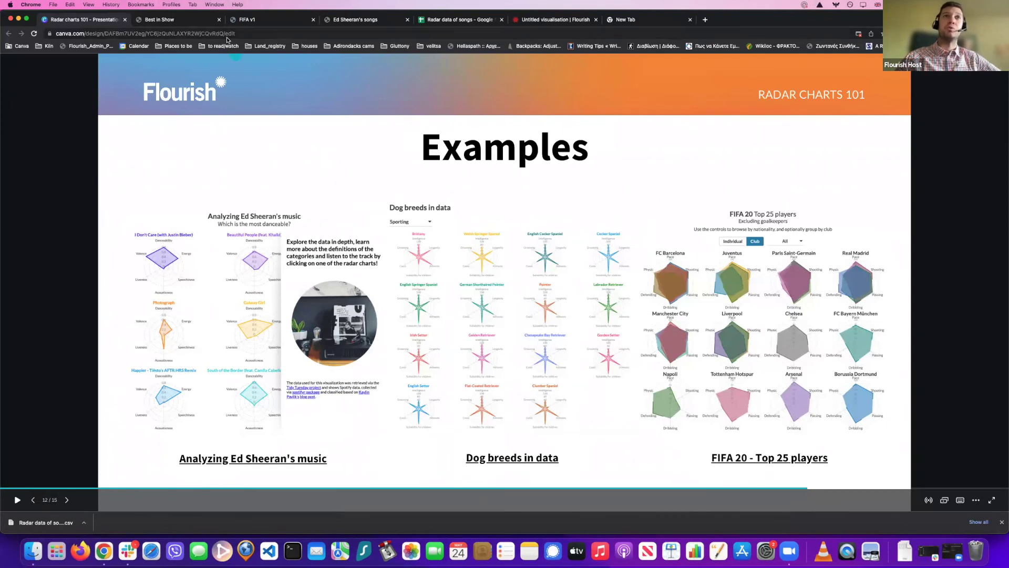
click(255, 21)
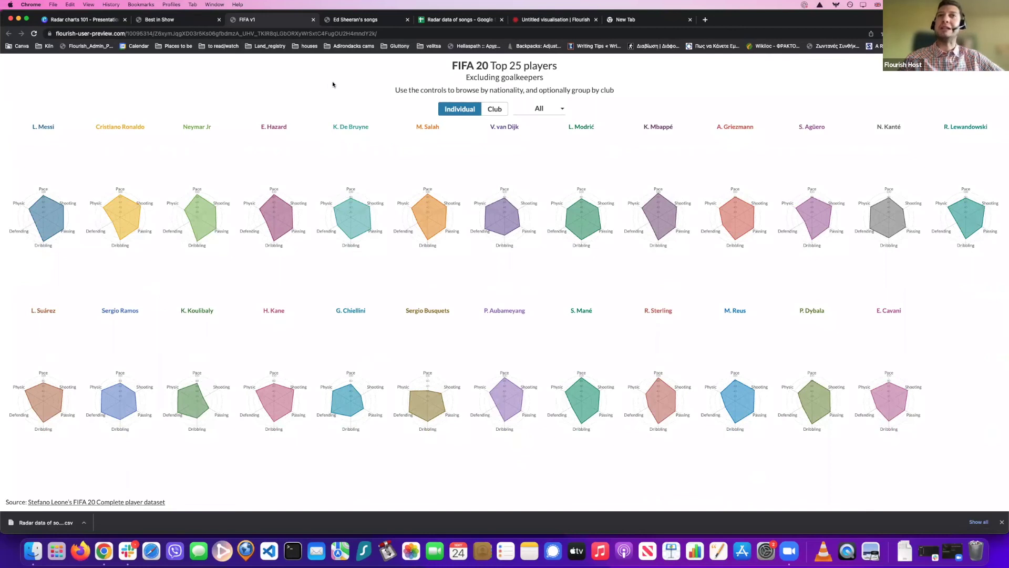
Step: Filter the individual FIFA 20 player radar charts by nationality to show only Gabon
click(544, 110)
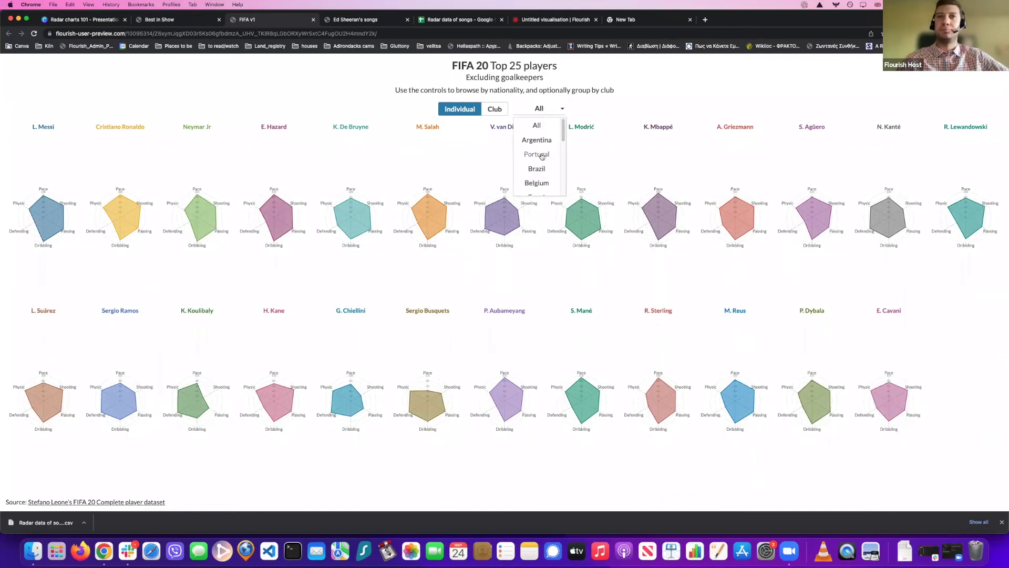
scroll(542, 160, down, 5)
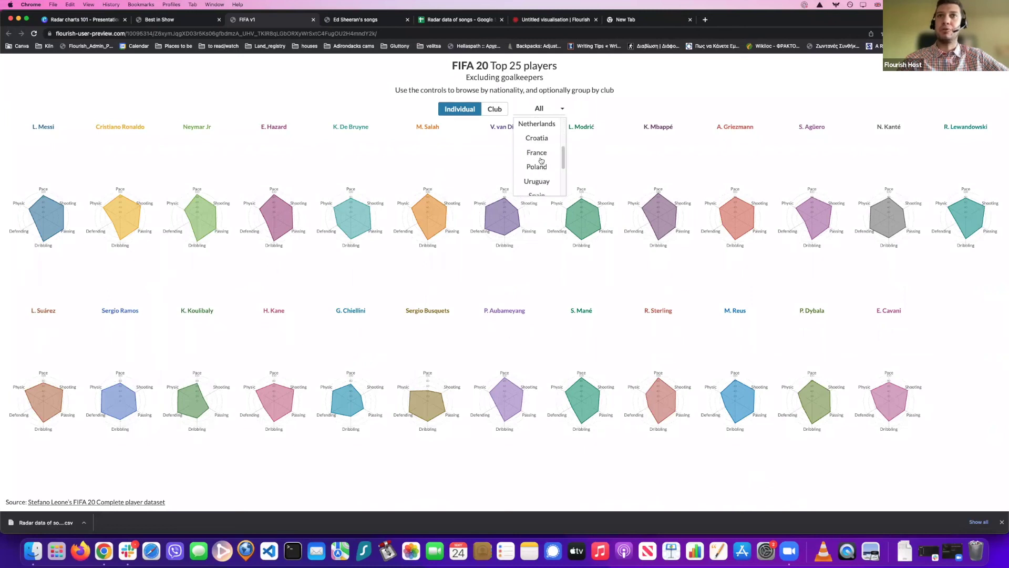
scroll(541, 160, down, 3)
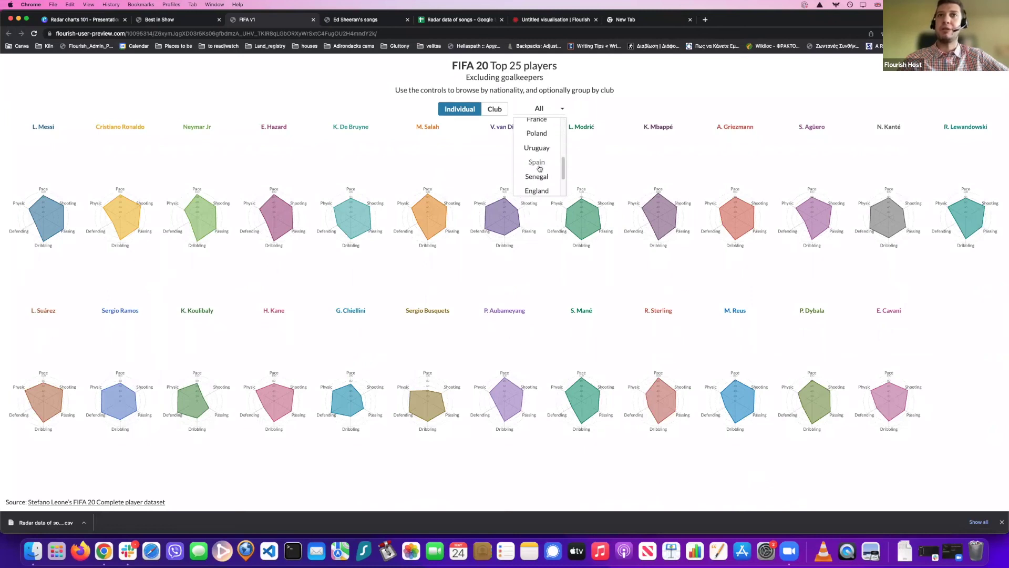
scroll(539, 170, down, 2)
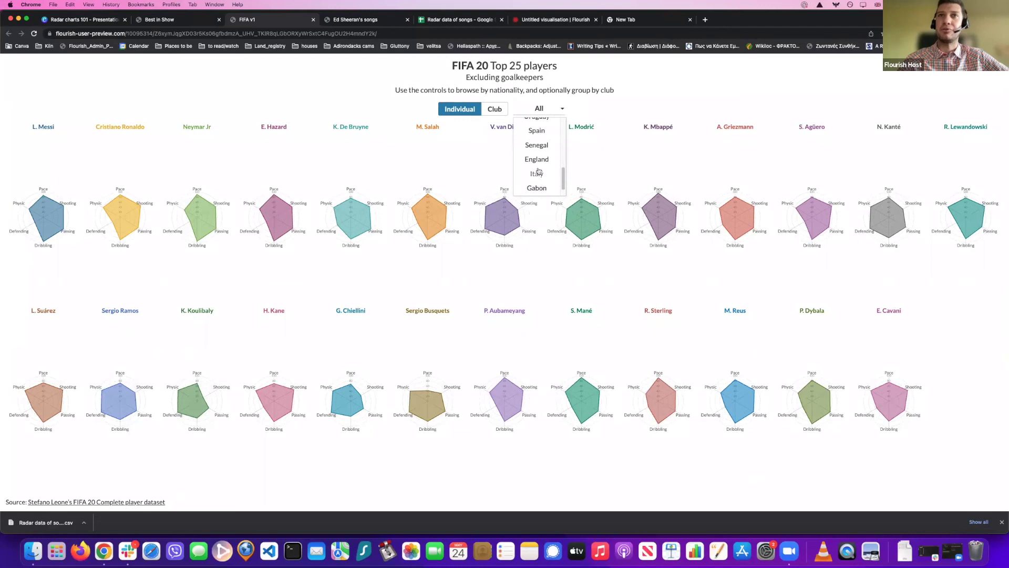
scroll(539, 173, down, 1)
click(537, 174)
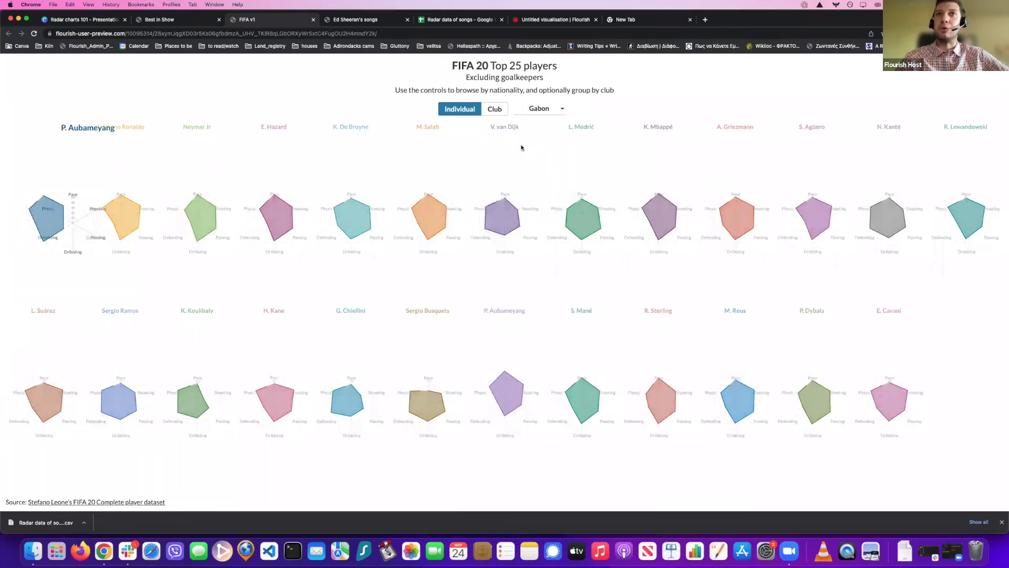
Step: Filter the radar charts to England, group them by club, and return to the individual view
click(544, 114)
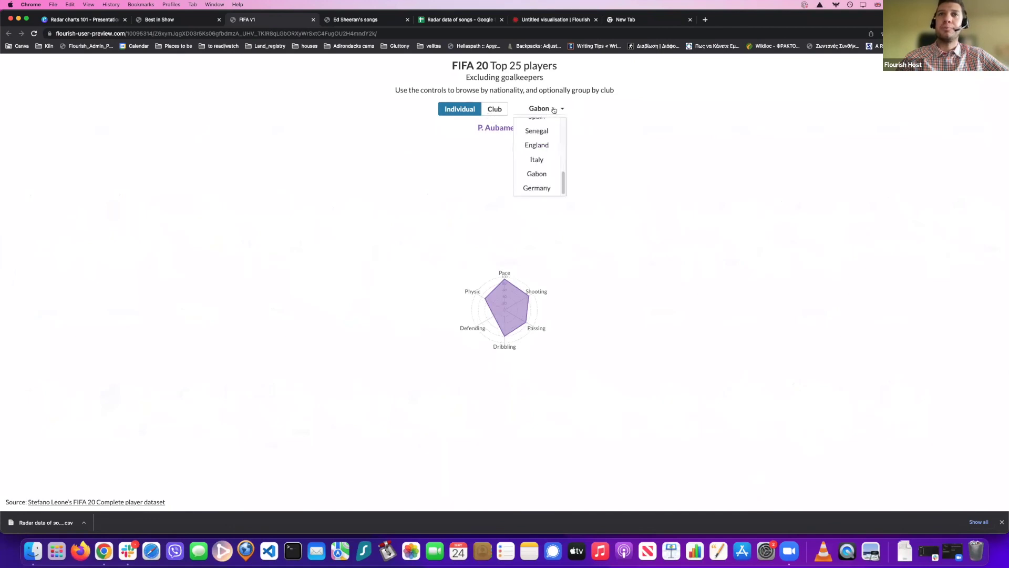
click(537, 145)
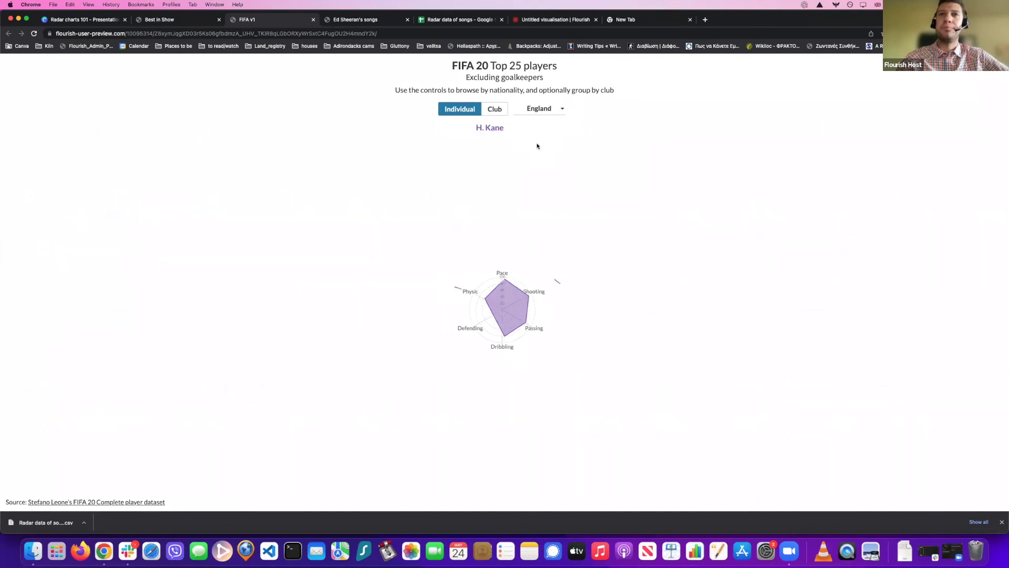
click(489, 110)
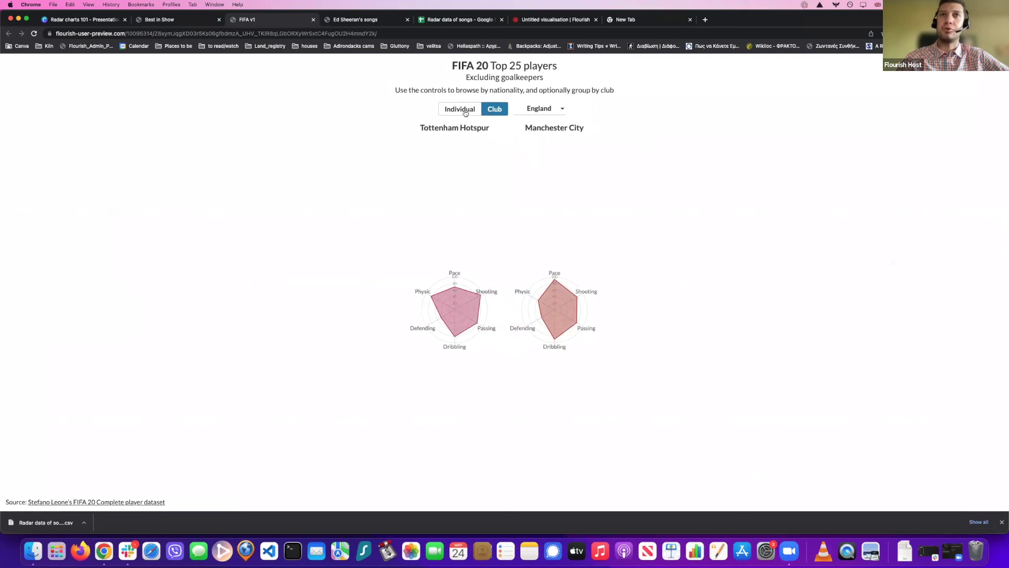
click(466, 113)
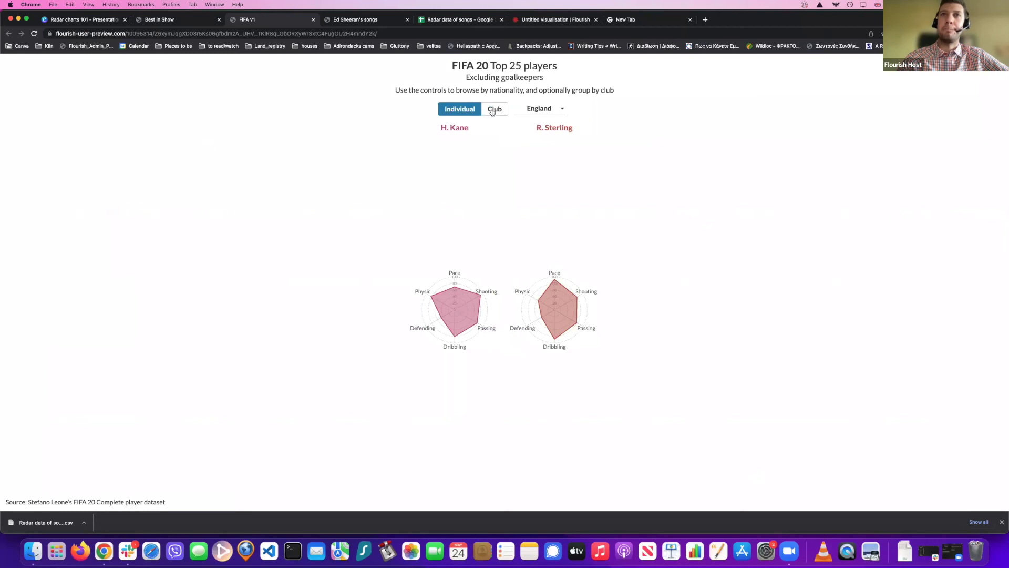
Step: Filter the individual radar charts to the Netherlands, and reset the nationality filter to All
click(544, 111)
scroll(535, 143, down, 3)
click(534, 143)
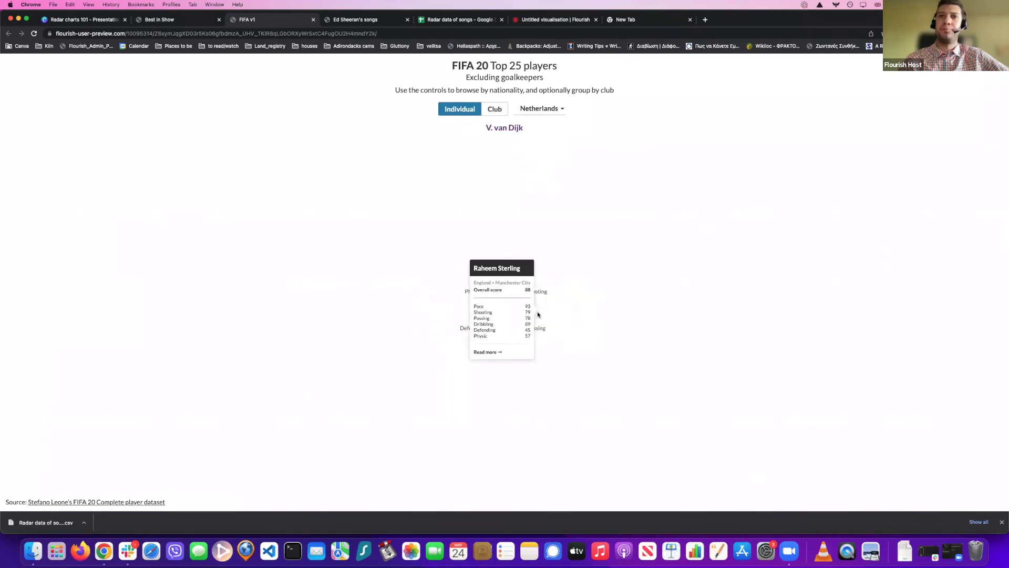
click(541, 112)
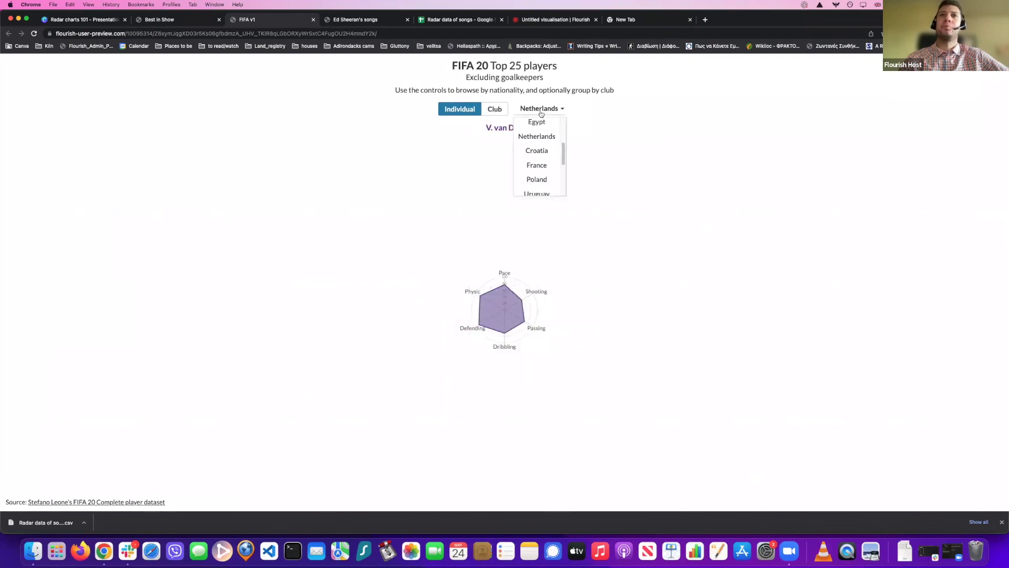
click(536, 125)
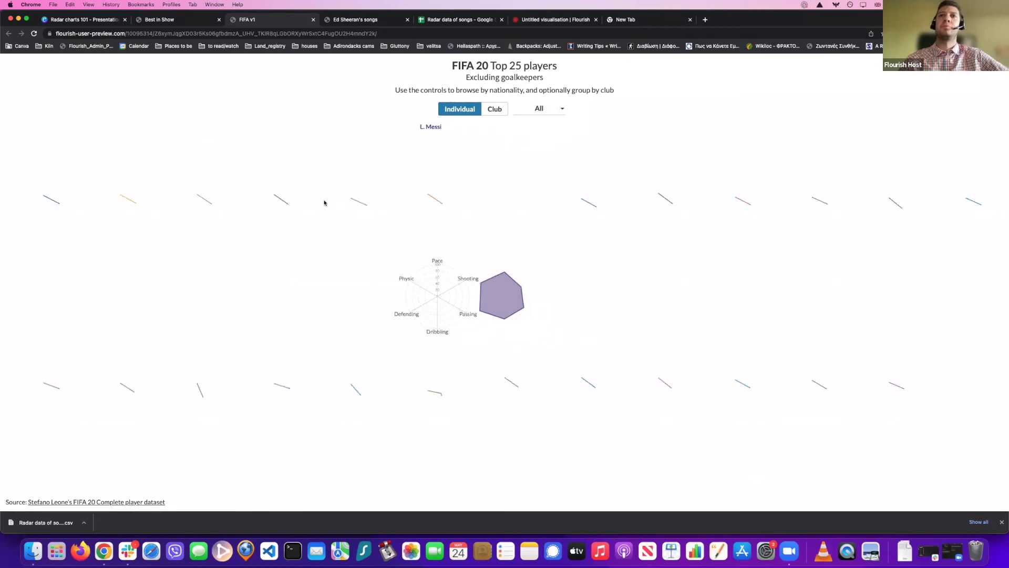
Step: Switch back to the Canva presentation, show it full screen and advance to the Resources slide
click(103, 21)
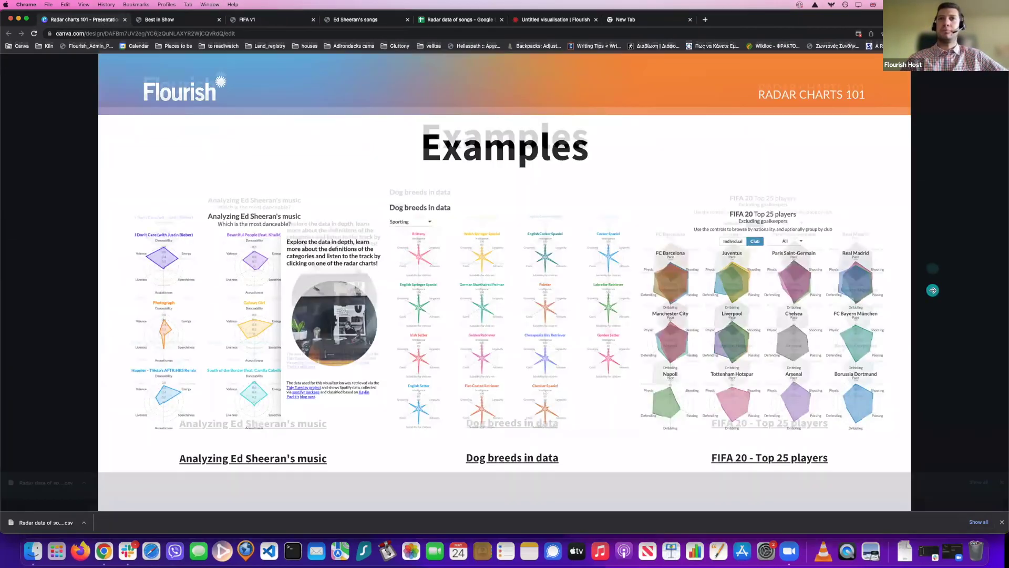
key(ctrl+super+f)
key(Right)
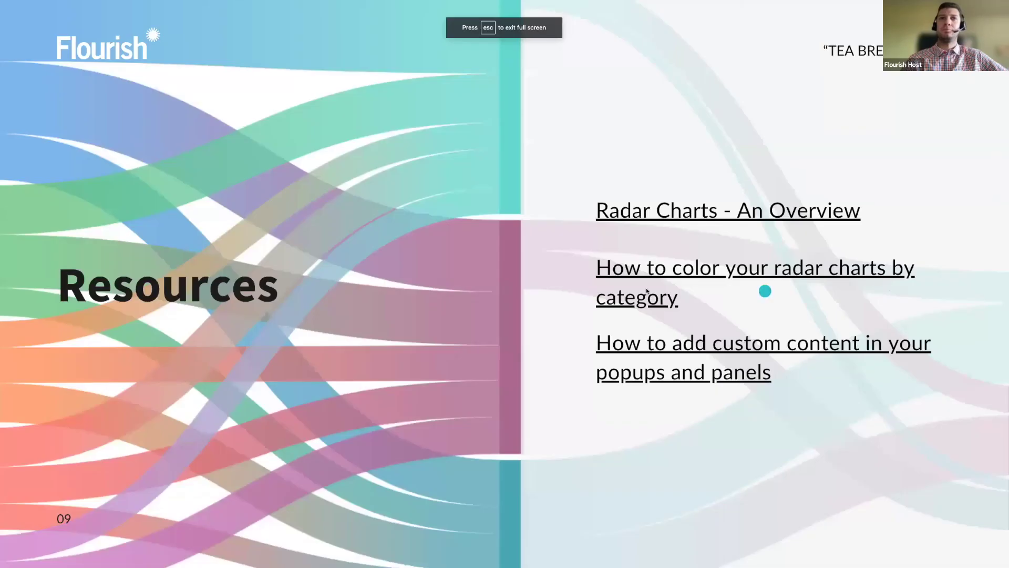